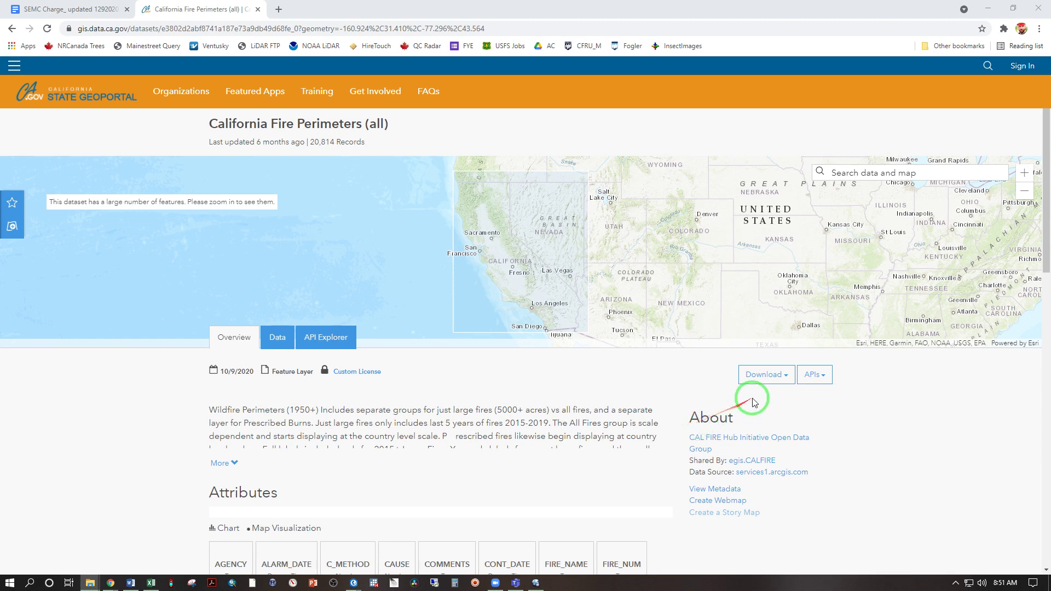
Step: Download the full California Fire Perimeters (all) dataset in Shapefile format from the Download menu
{"action": "left_click", "coordinate": [768, 377]}
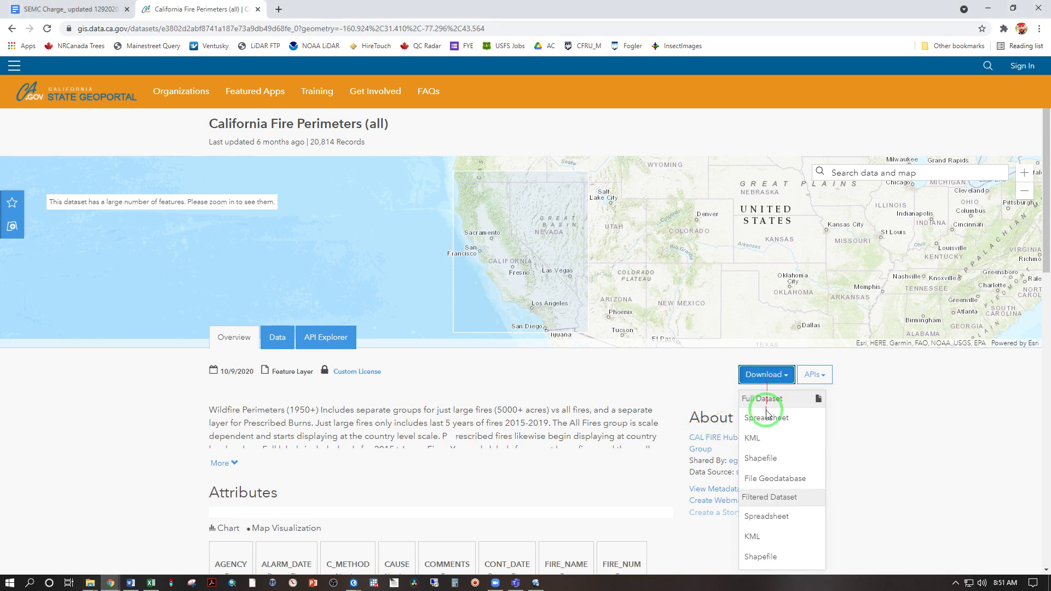
{"action": "left_click", "coordinate": [763, 458]}
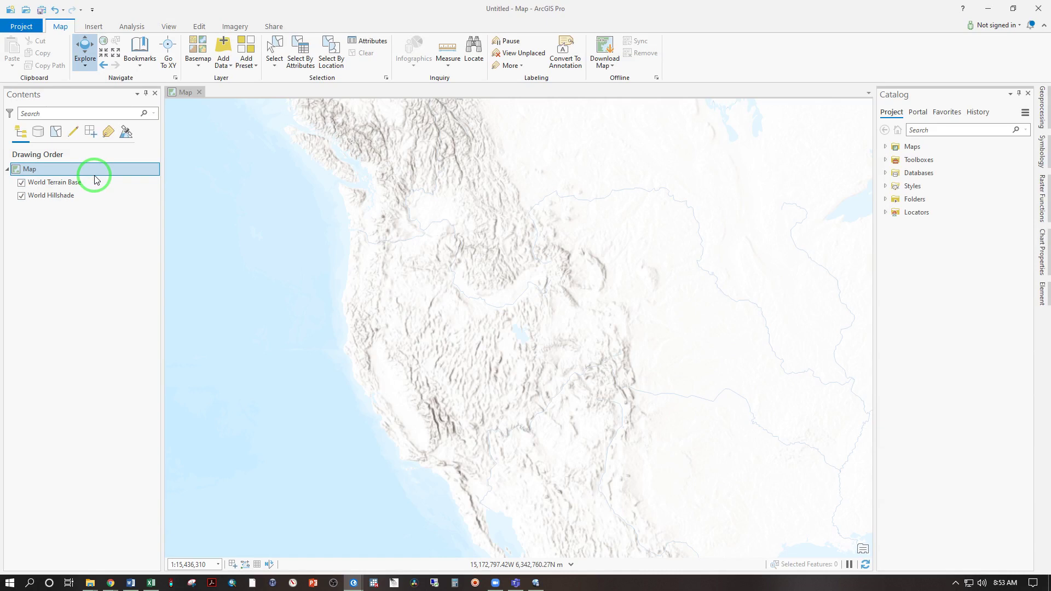
Step: Add the California_Fire_Perimeters__all_ shapefile from GIS 300 Datasets > California to the map
{"action": "left_click", "coordinate": [223, 48]}
{"action": "left_click", "coordinate": [425, 90]}
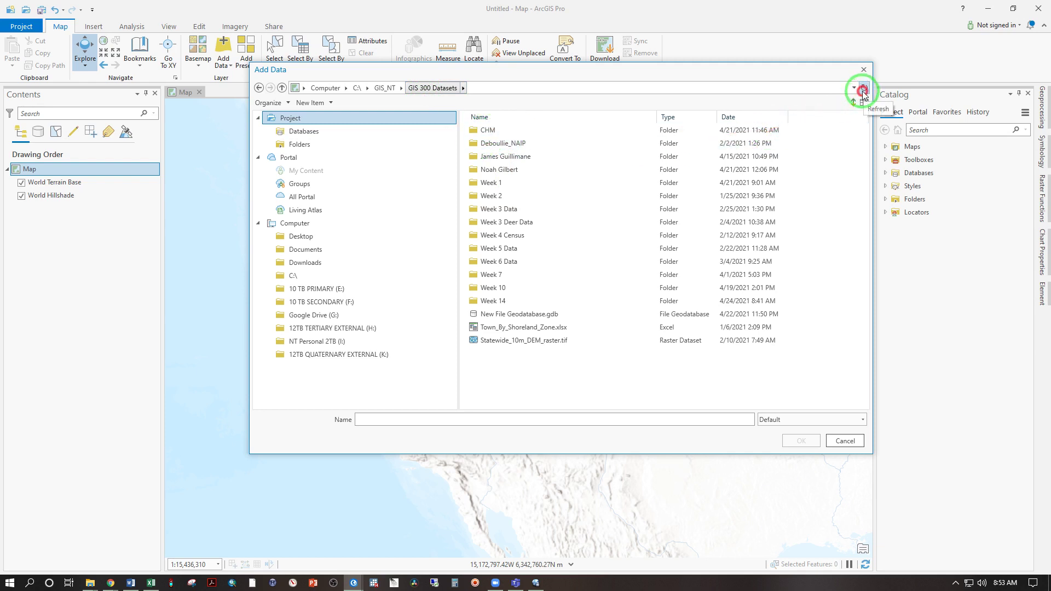
{"action": "left_click", "coordinate": [863, 89]}
{"action": "double_click", "coordinate": [540, 131]}
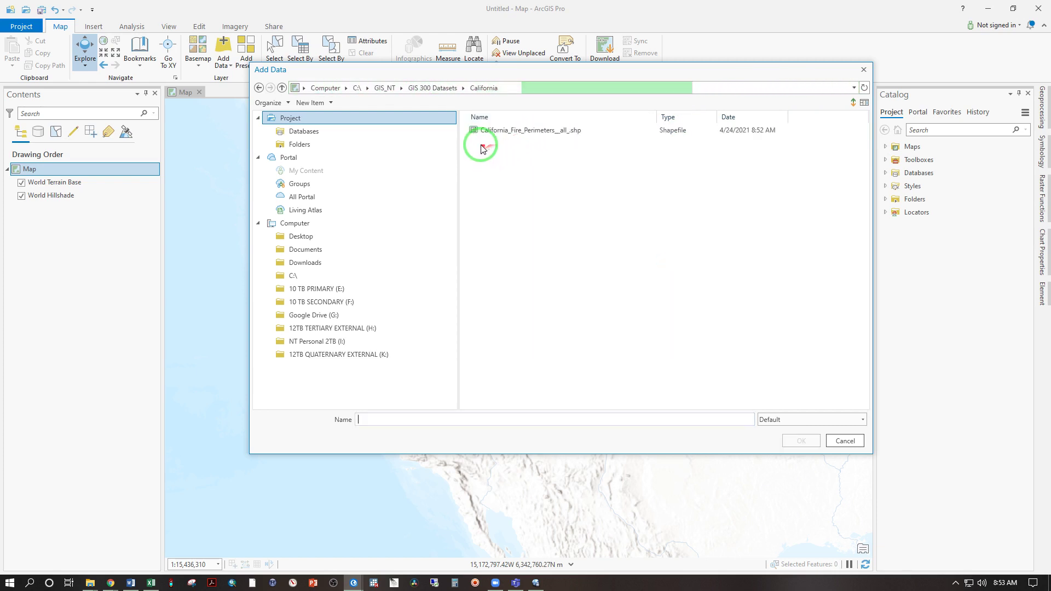
{"action": "left_click", "coordinate": [492, 134]}
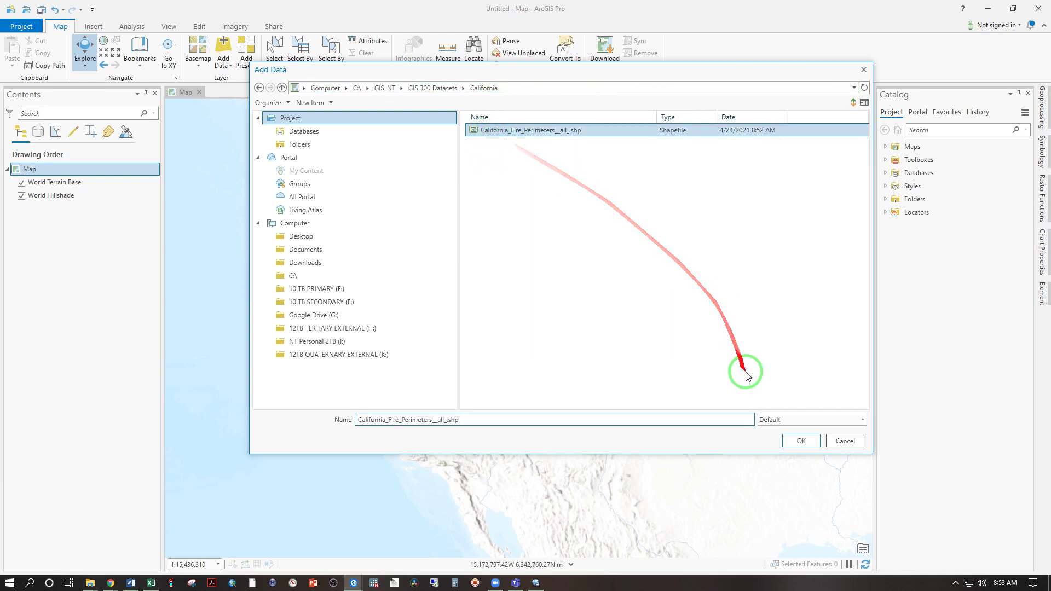
{"action": "left_click", "coordinate": [798, 441]}
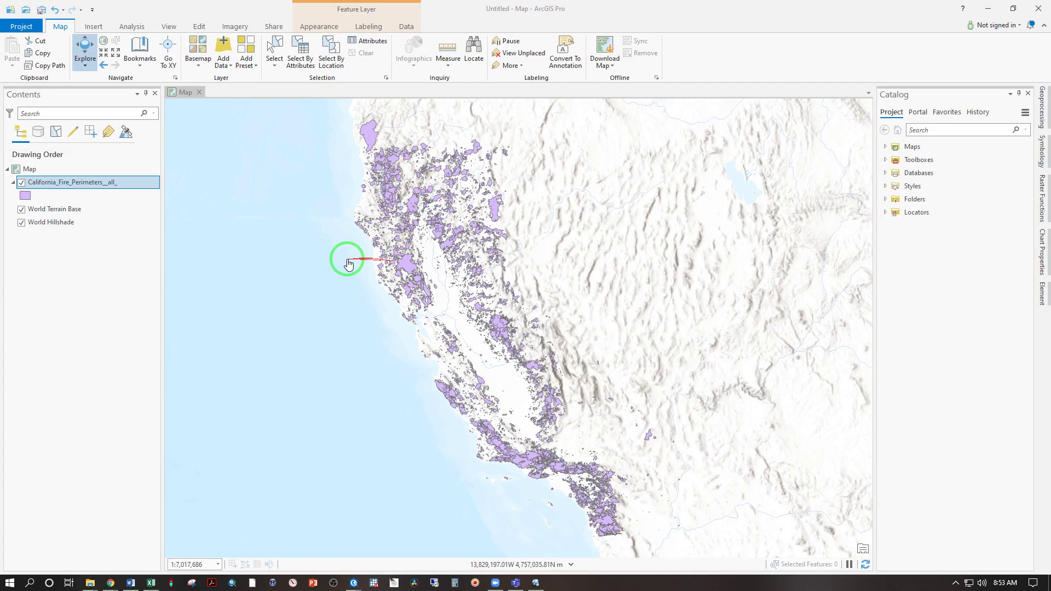
Step: Open the fire perimeters attribute table and inspect its FIRE_NAME and CAUSE values
{"action": "right_click", "coordinate": [36, 187]}
{"action": "left_click", "coordinate": [64, 236]}
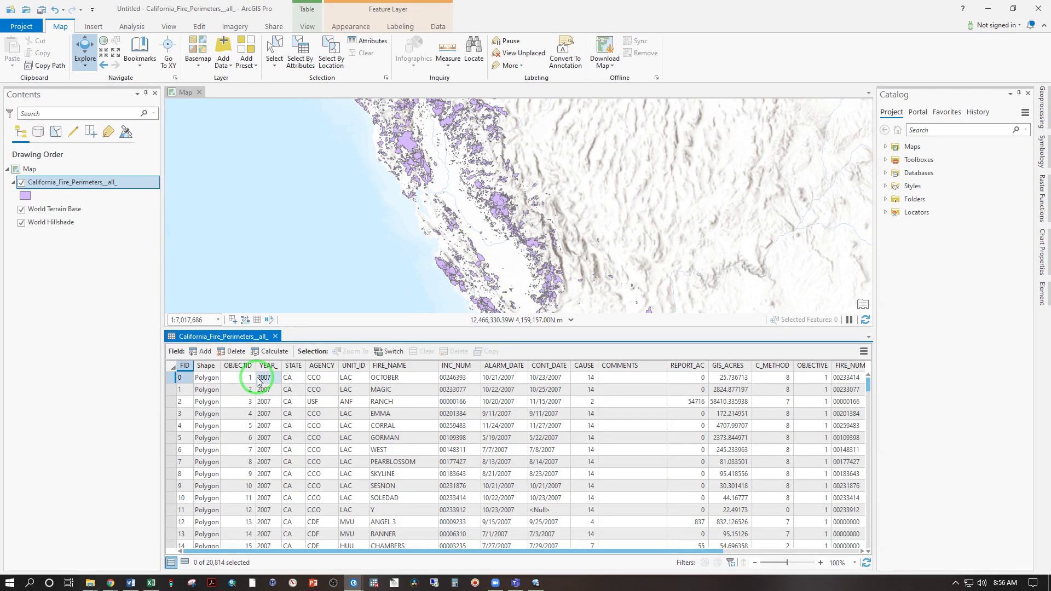
{"action": "left_click", "coordinate": [401, 389]}
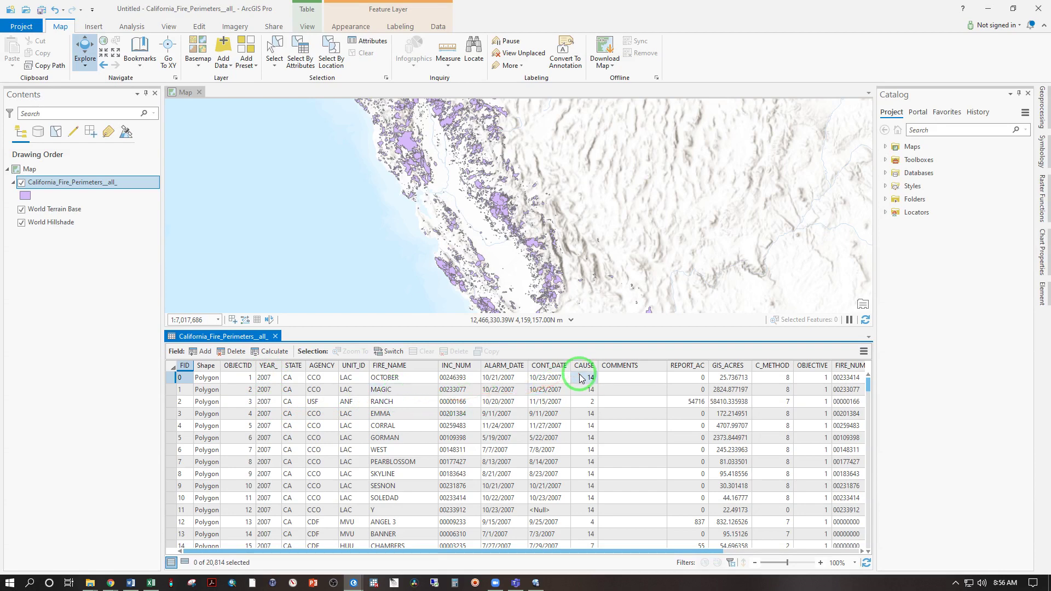
{"action": "left_click", "coordinate": [583, 427]}
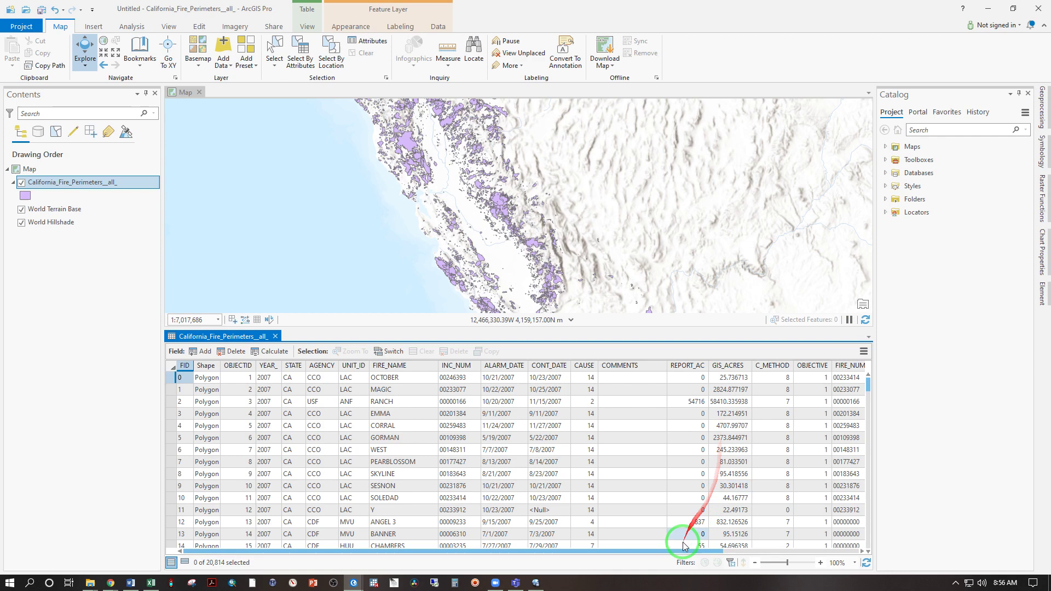
{"action": "left_click_drag", "start_coordinate": [681, 550], "coordinate": [903, 540]}
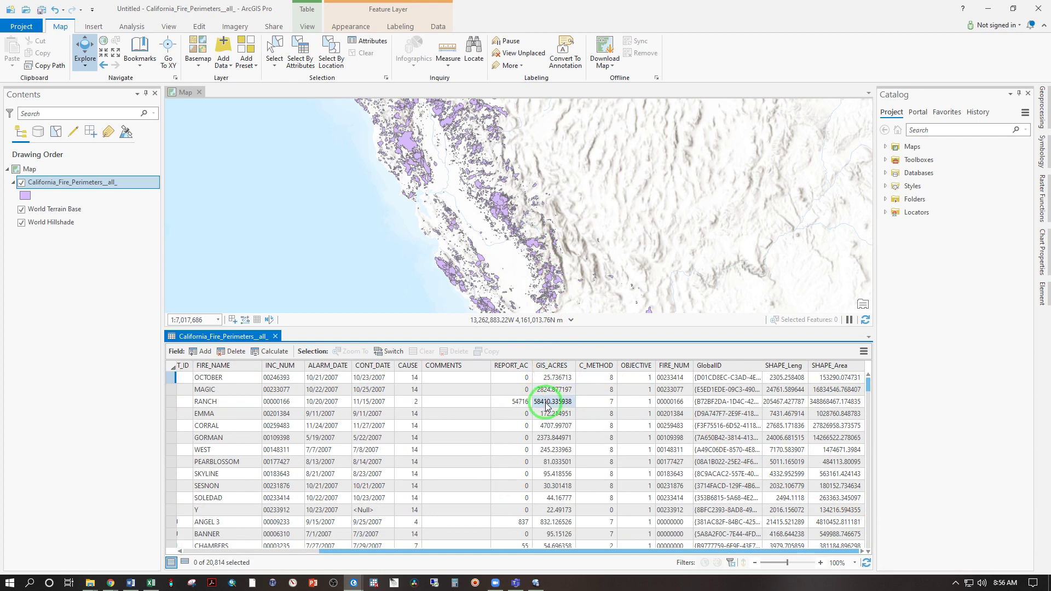
Step: Select the RANCH fire record and zoom the map to its perimeter
{"action": "left_click_drag", "start_coordinate": [542, 406], "coordinate": [173, 406]}
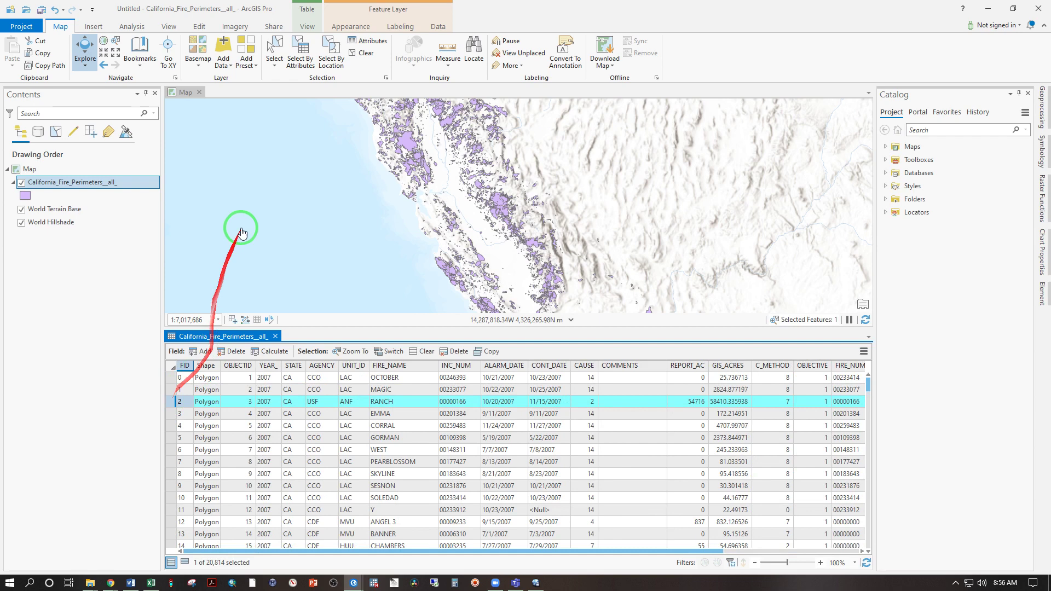
{"action": "right_click", "coordinate": [169, 405]}
{"action": "left_click", "coordinate": [202, 422]}
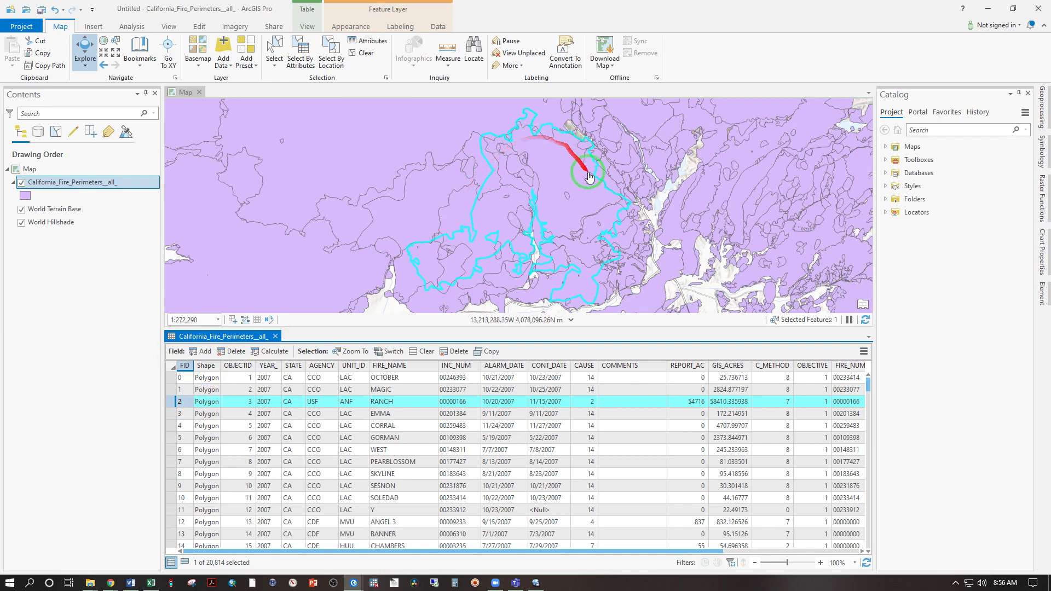
{"action": "left_click", "coordinate": [568, 415]}
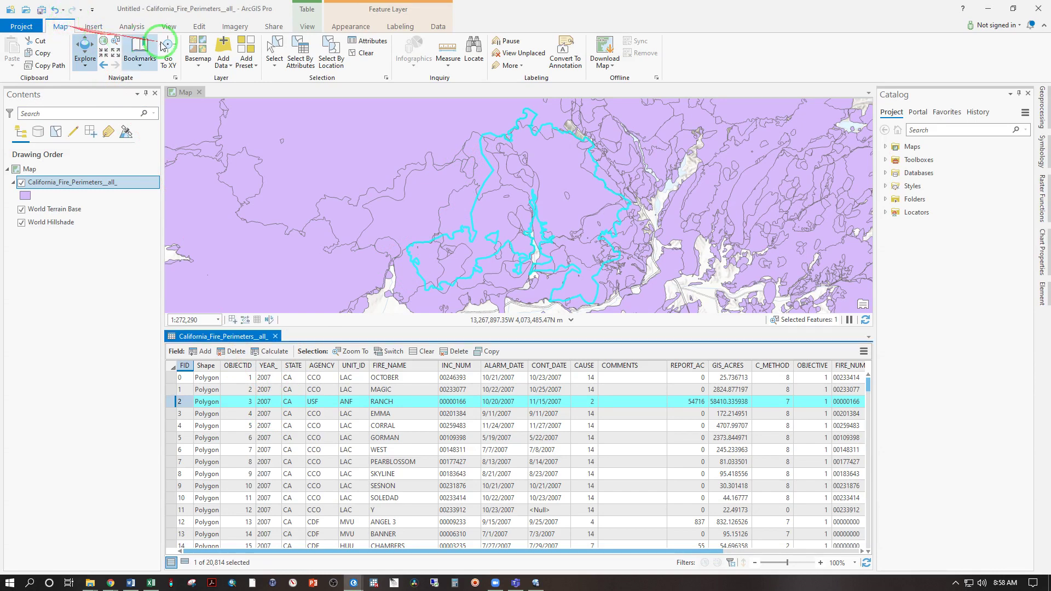
Step: Run a Select By Attributes query for fire perimeters where YEAR_ is equal to 2007
{"action": "left_click", "coordinate": [304, 59]}
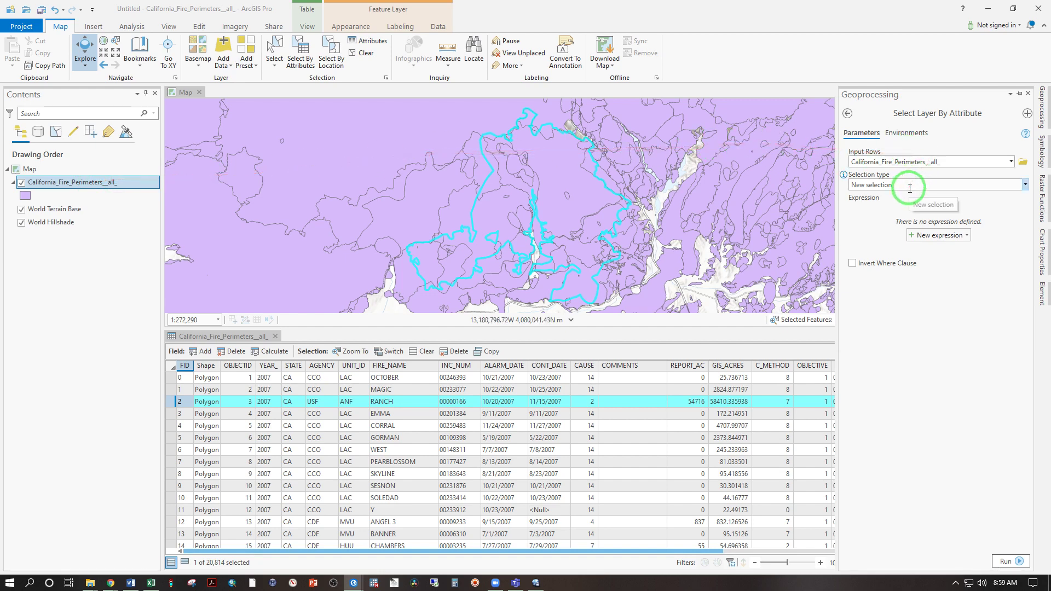
{"action": "left_click", "coordinate": [937, 238]}
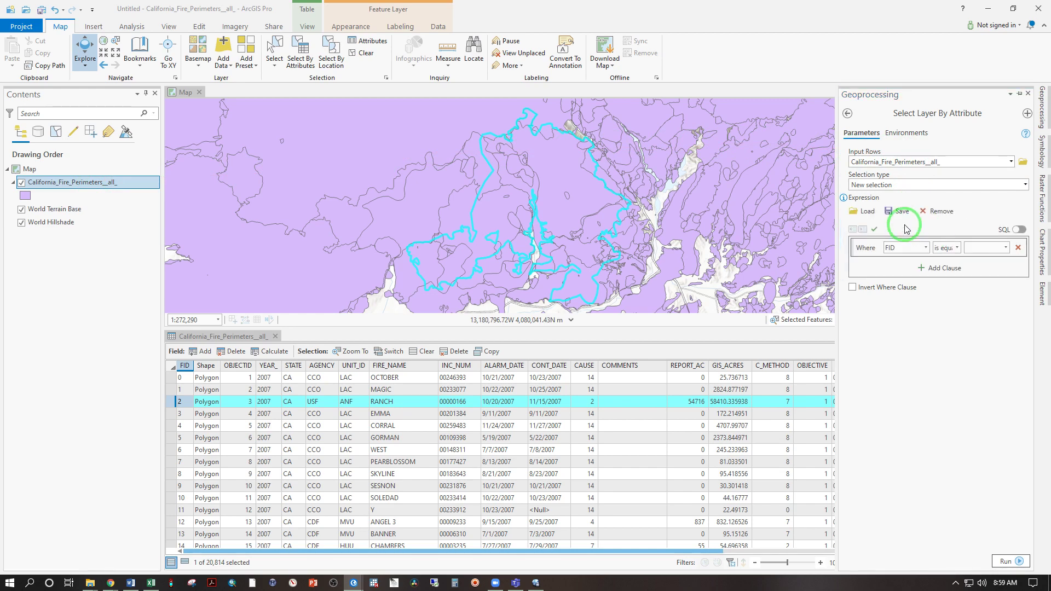
{"action": "left_click", "coordinate": [934, 247]}
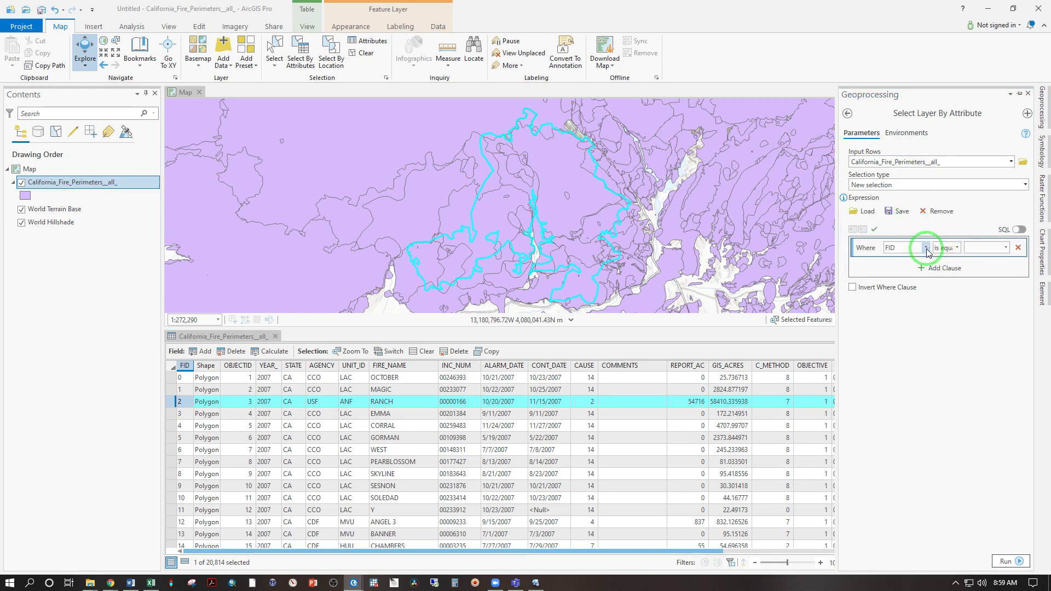
{"action": "left_click", "coordinate": [927, 252]}
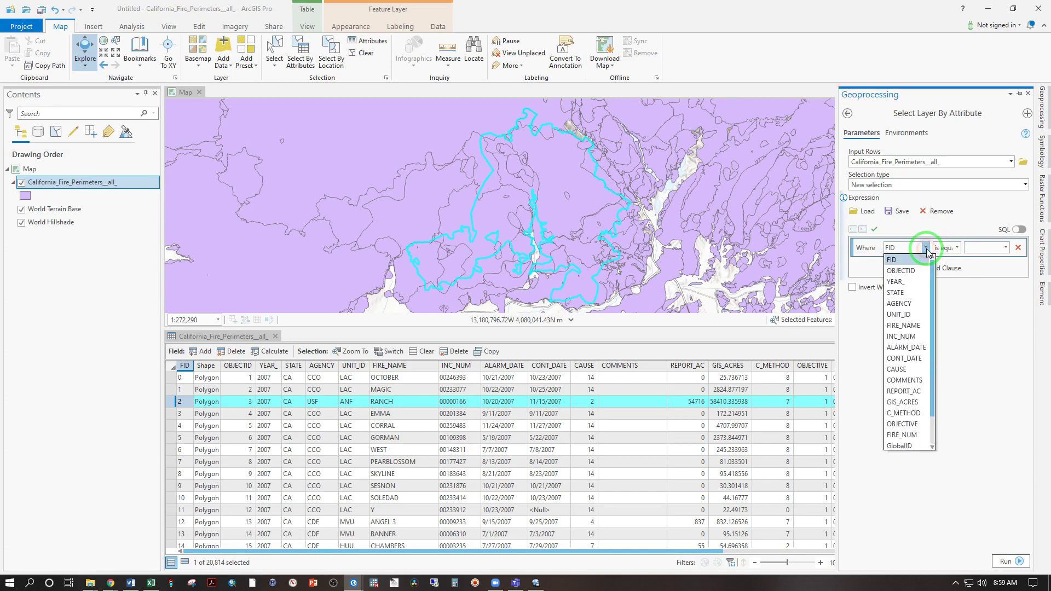
{"action": "left_click", "coordinate": [904, 285]}
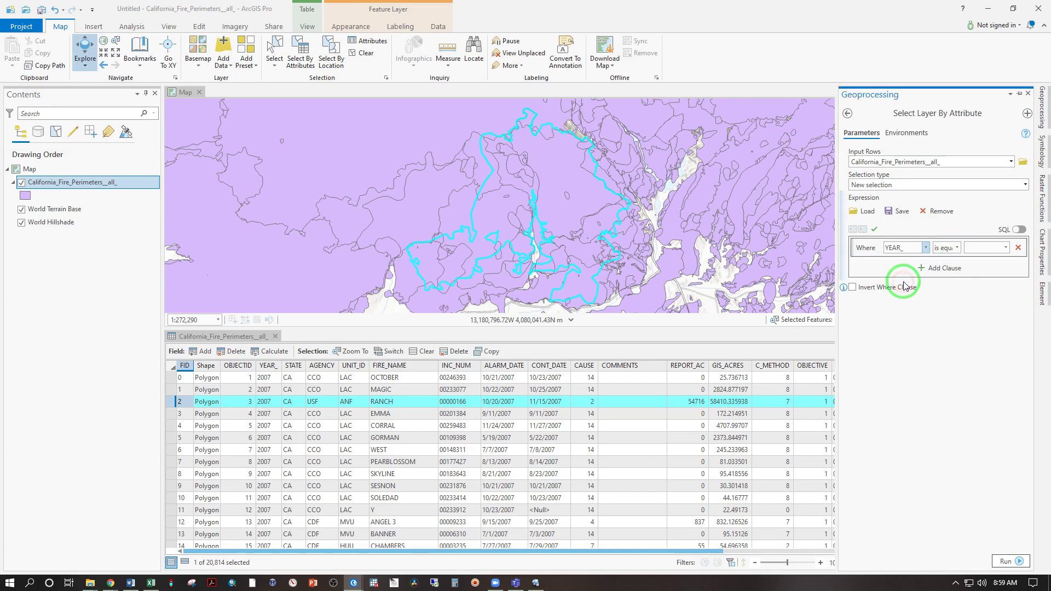
{"action": "left_click", "coordinate": [957, 249]}
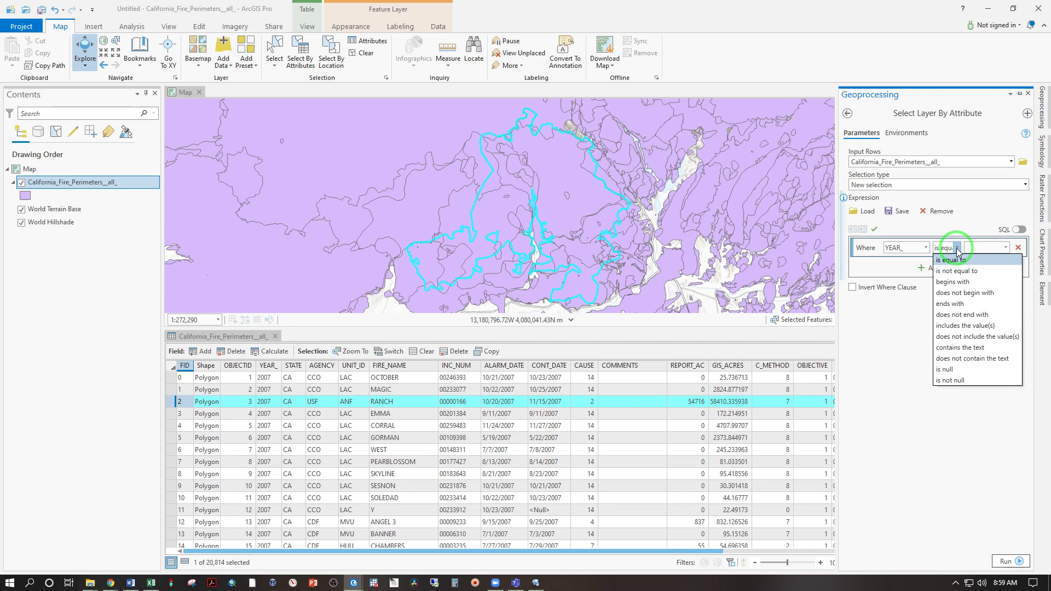
{"action": "left_click", "coordinate": [952, 260]}
{"action": "left_click", "coordinate": [1005, 248]}
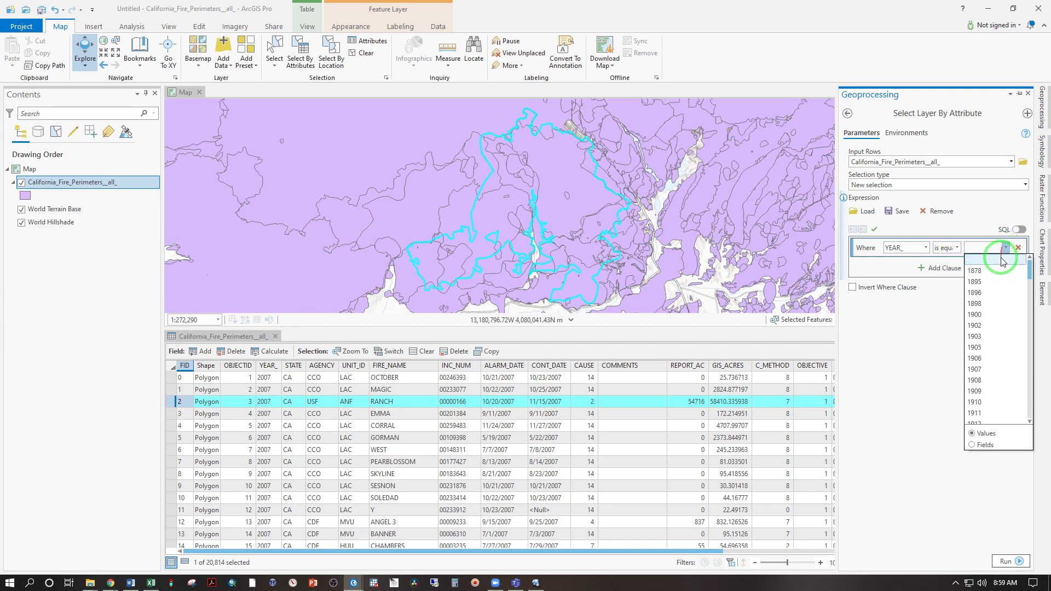
{"action": "scroll", "coordinate": [993, 306], "scroll_direction": "down", "scroll_amount": 18}
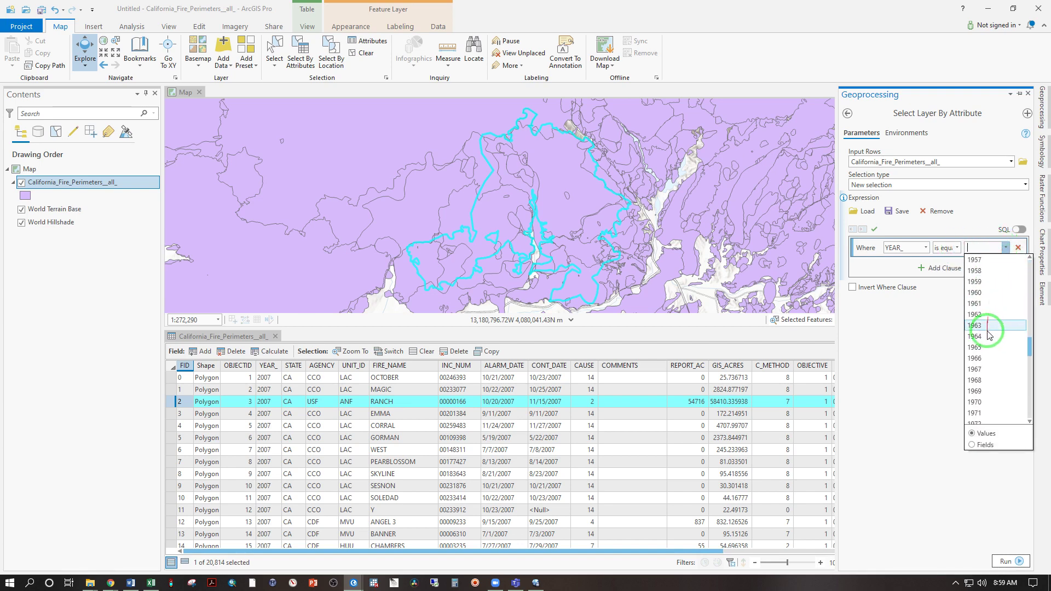
{"action": "scroll", "coordinate": [988, 335], "scroll_direction": "down", "scroll_amount": 10}
{"action": "left_click", "coordinate": [982, 348]}
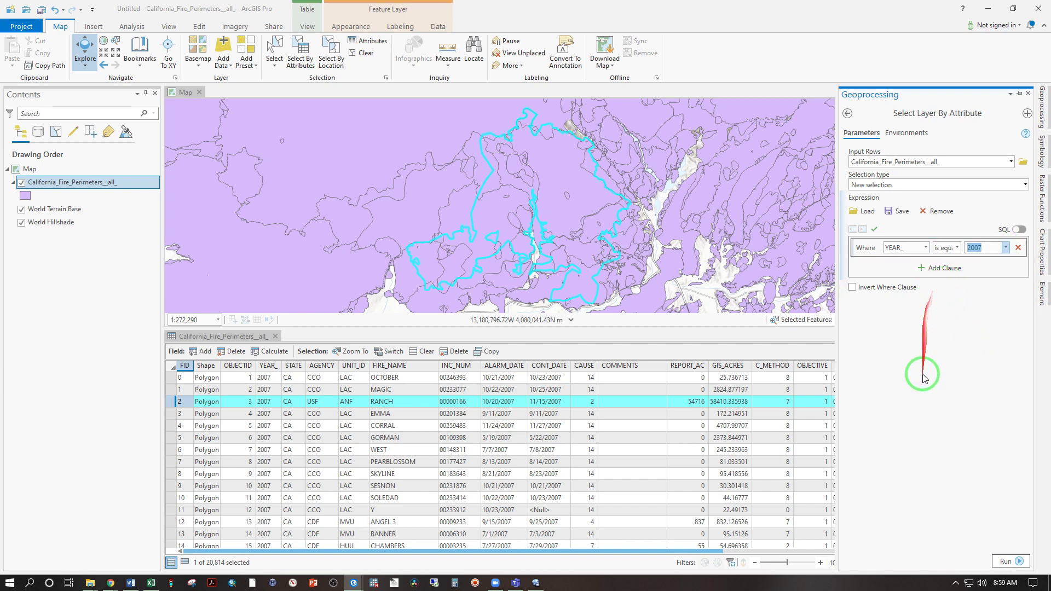
{"action": "left_click", "coordinate": [1002, 560]}
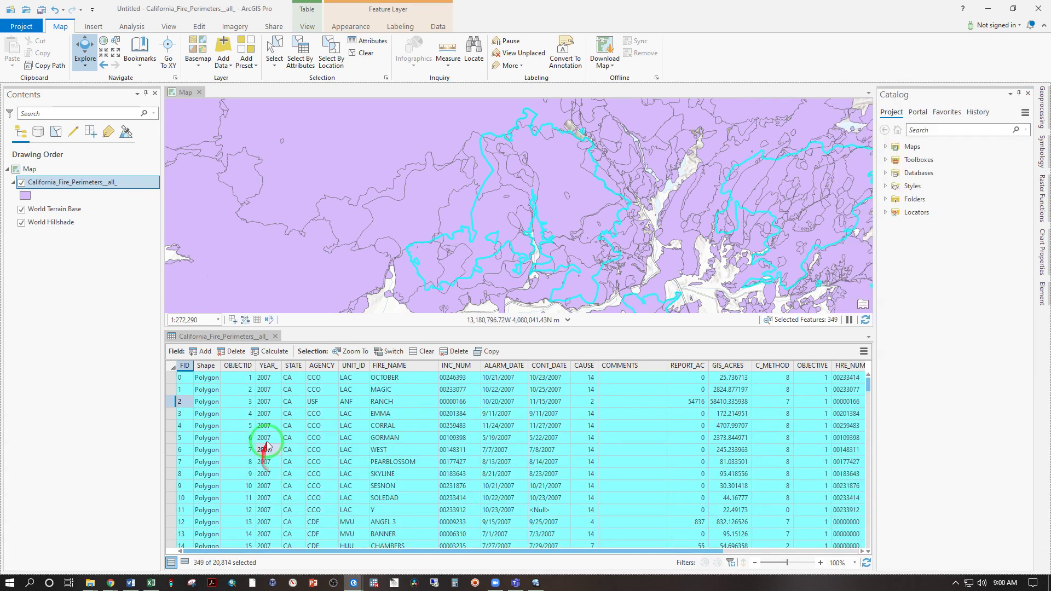
{"action": "scroll", "coordinate": [266, 442], "scroll_direction": "down", "scroll_amount": 12}
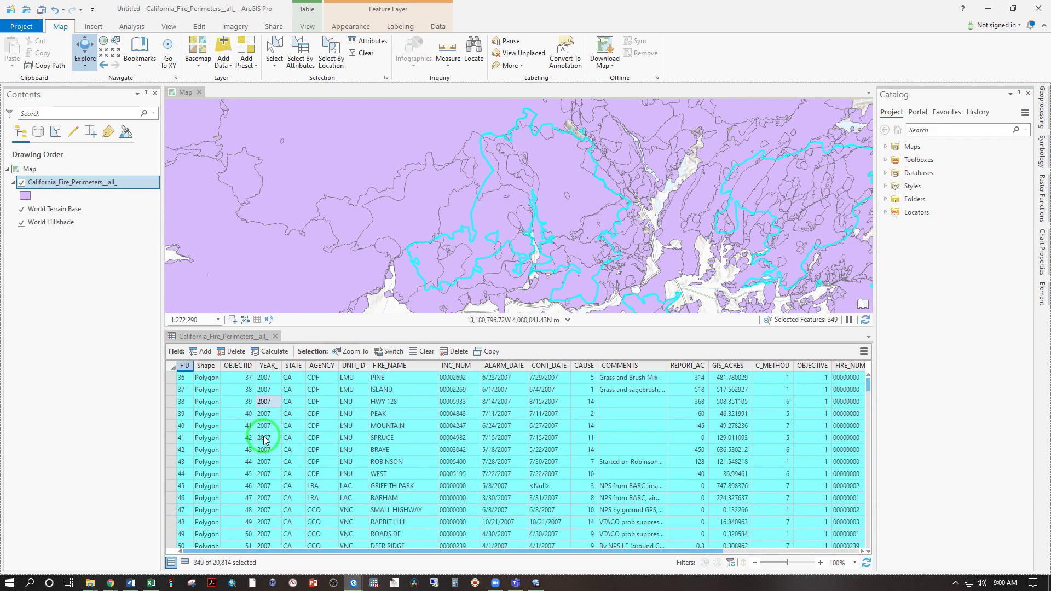
{"action": "scroll", "coordinate": [264, 439], "scroll_direction": "down", "scroll_amount": 20}
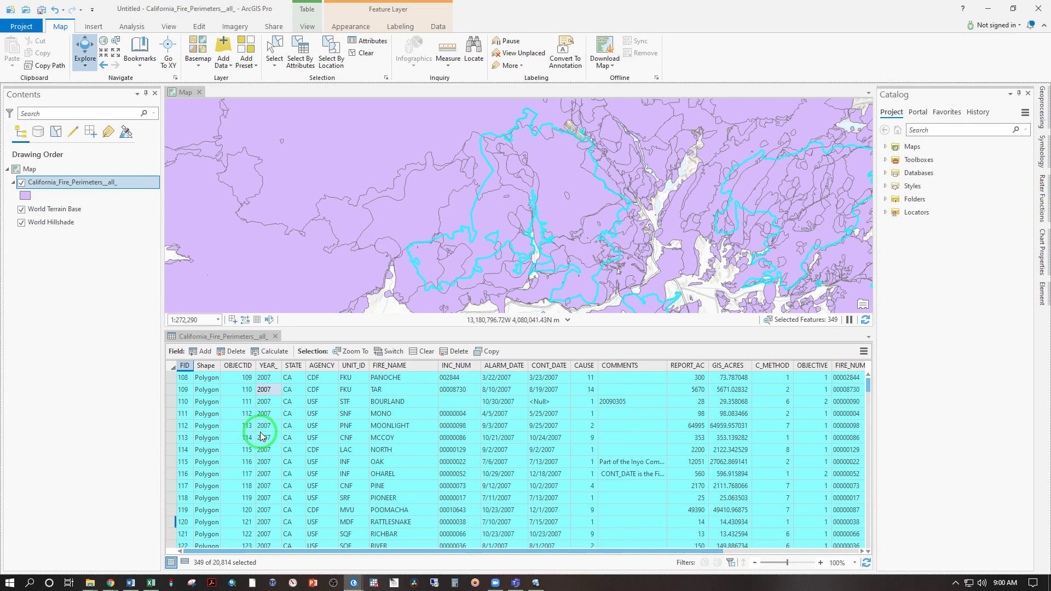
{"action": "scroll", "coordinate": [277, 434], "scroll_direction": "down", "scroll_amount": 8}
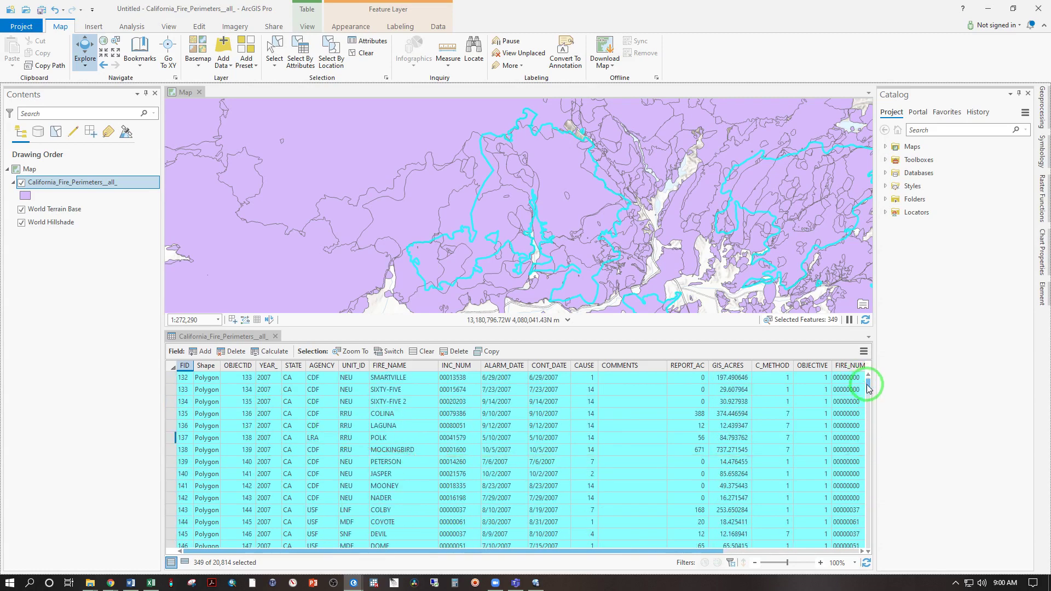
{"action": "left_click_drag", "start_coordinate": [867, 389], "coordinate": [868, 461]}
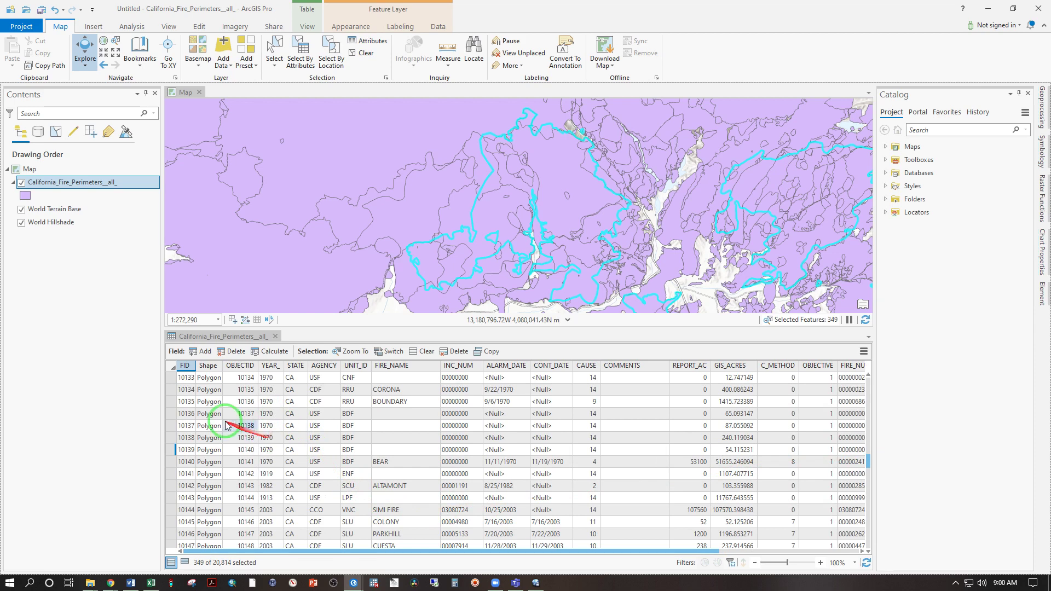
Step: Export the 349 selected 2007 perimeters to a new feature class named Fires_2007_Ca
{"action": "right_click", "coordinate": [76, 188]}
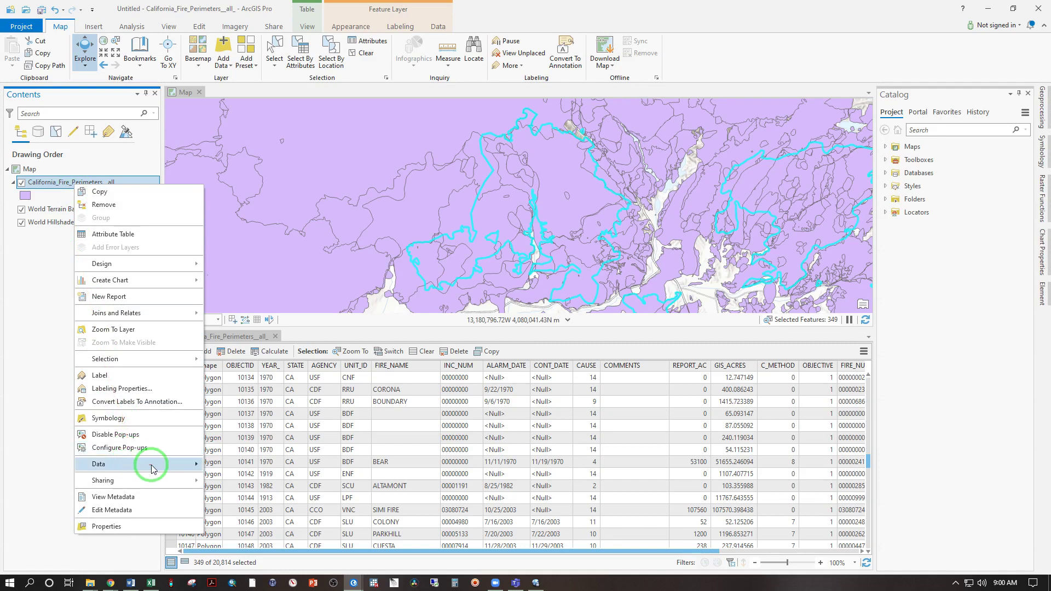
{"action": "mouse_move", "coordinate": [192, 465]}
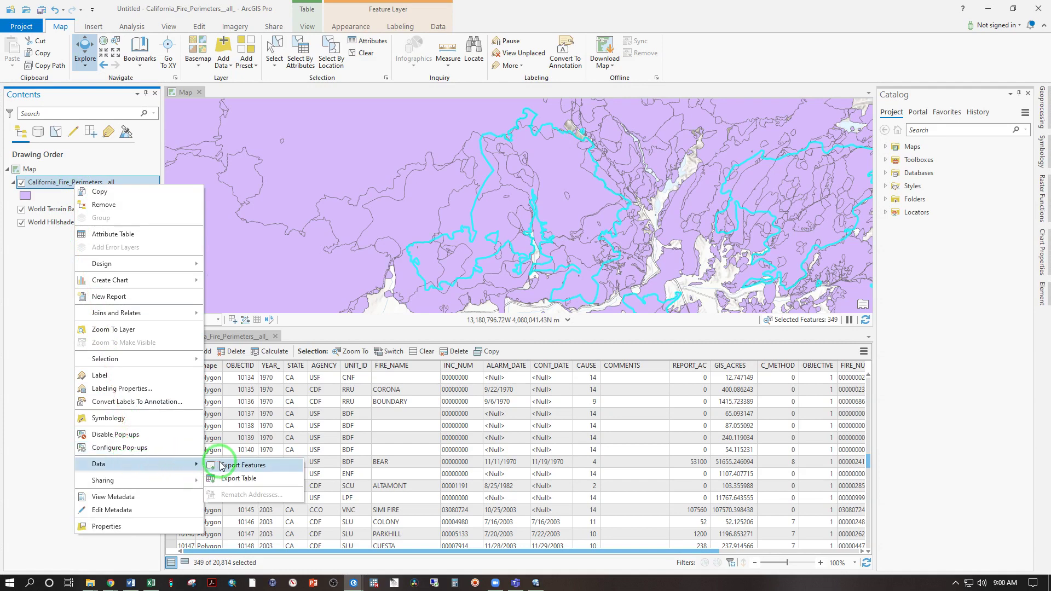
{"action": "left_click", "coordinate": [221, 465]}
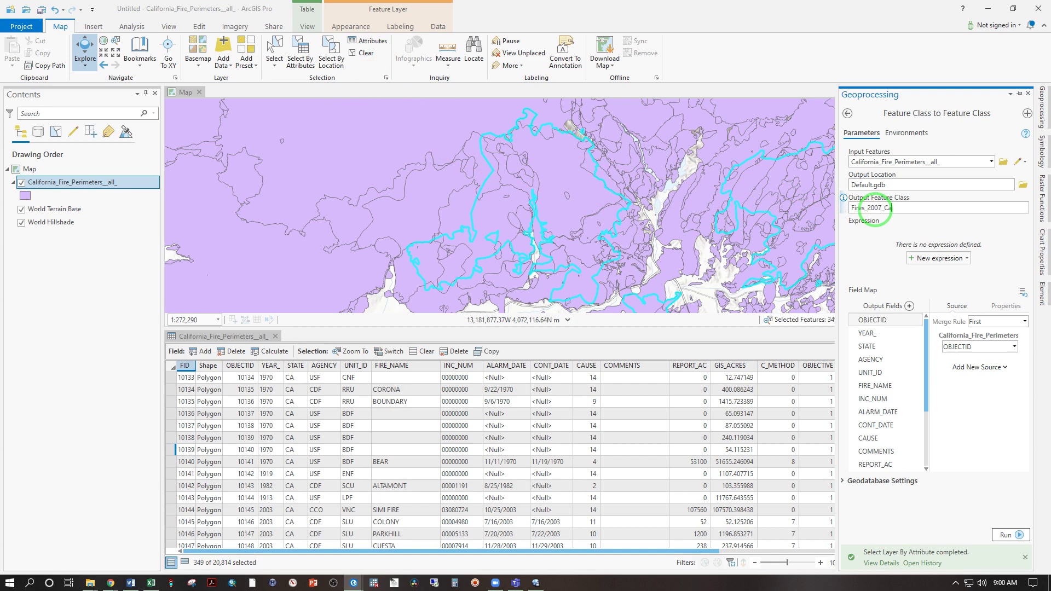
{"action": "left_click", "coordinate": [1002, 535]}
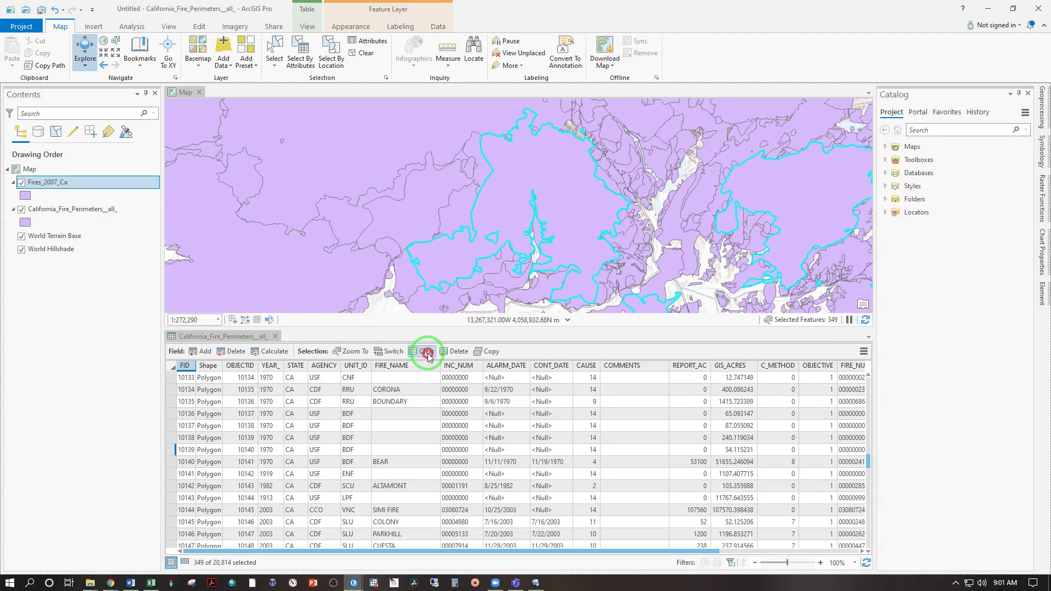
Step: Clear the selection, close the full perimeters table, and hide the full perimeters layer
{"action": "left_click", "coordinate": [427, 354]}
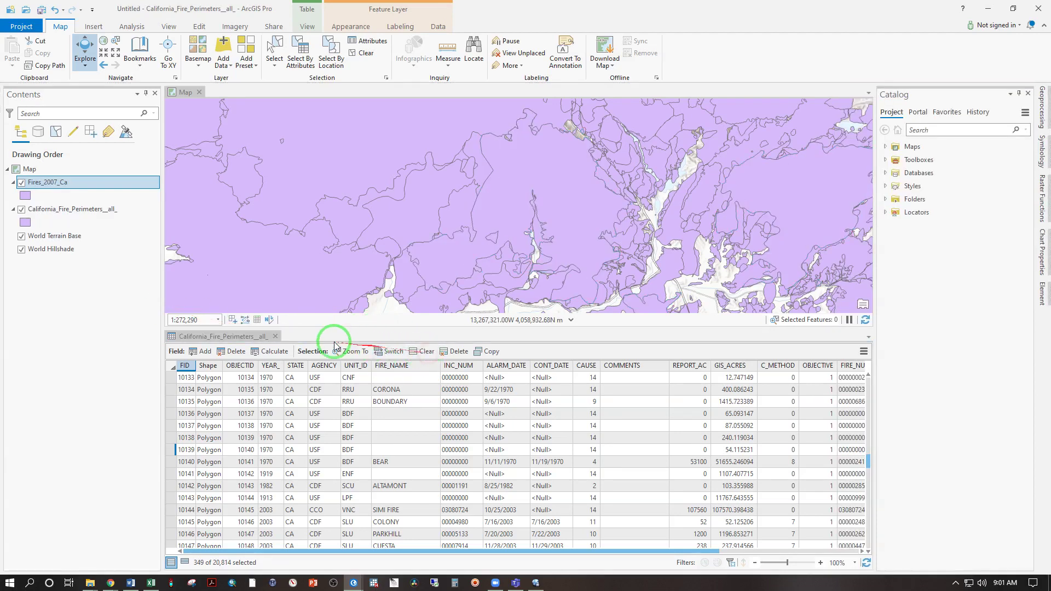
{"action": "left_click", "coordinate": [275, 336]}
{"action": "left_click", "coordinate": [22, 212]}
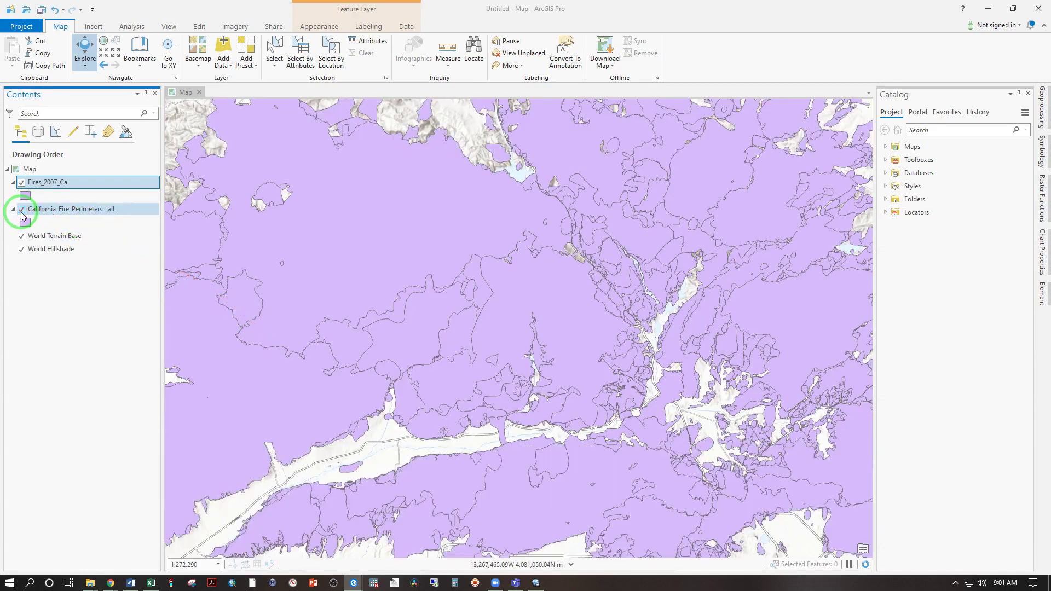
{"action": "left_click", "coordinate": [21, 210]}
Step: Zoom to the Fires_2007_Ca layer and open its 349-record attribute table
{"action": "left_click", "coordinate": [34, 186]}
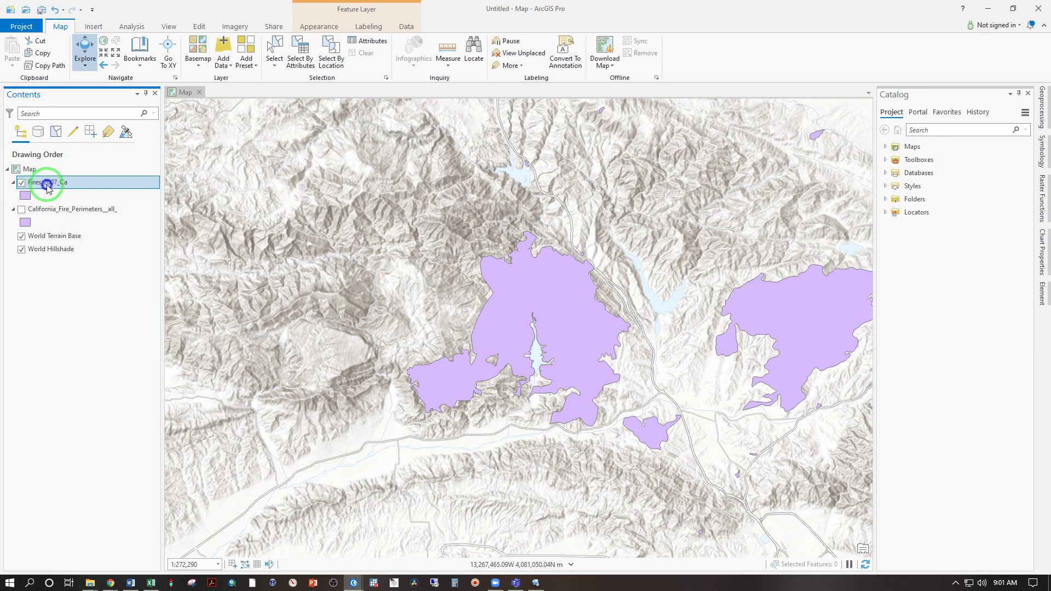
{"action": "right_click", "coordinate": [48, 188]}
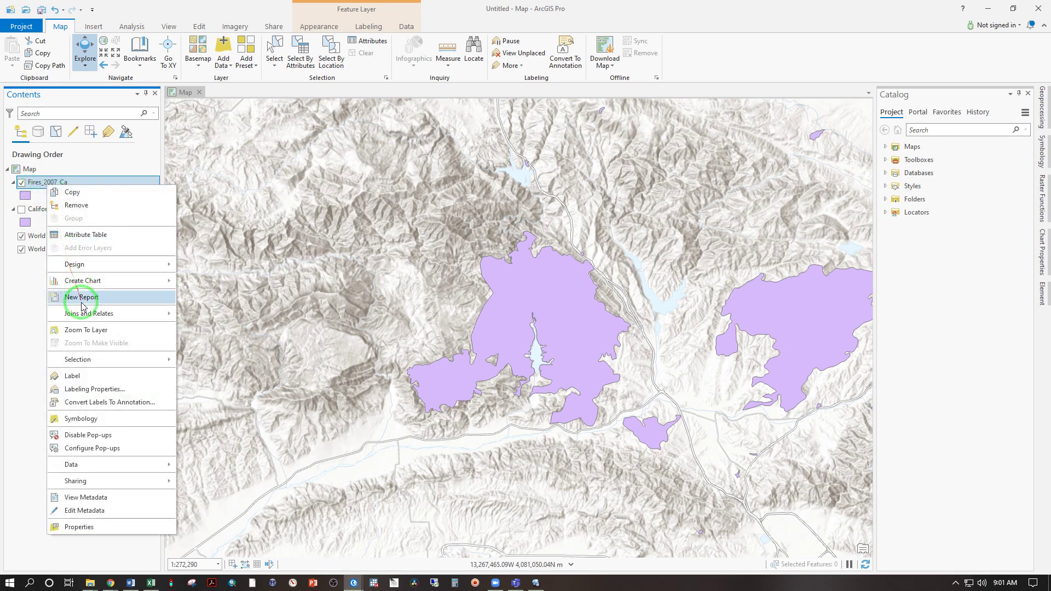
{"action": "left_click", "coordinate": [88, 329]}
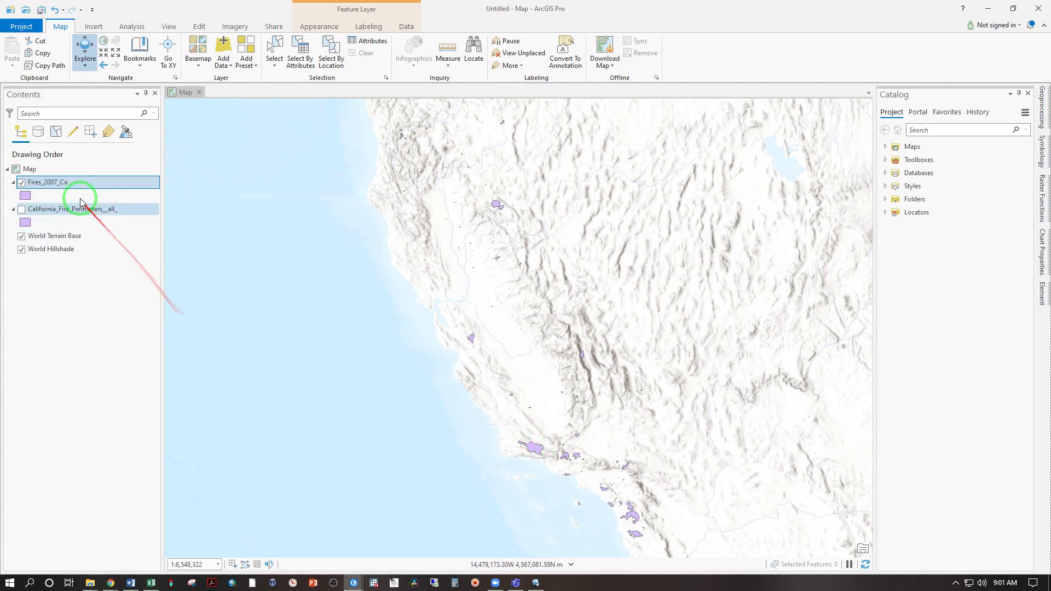
{"action": "right_click", "coordinate": [54, 183]}
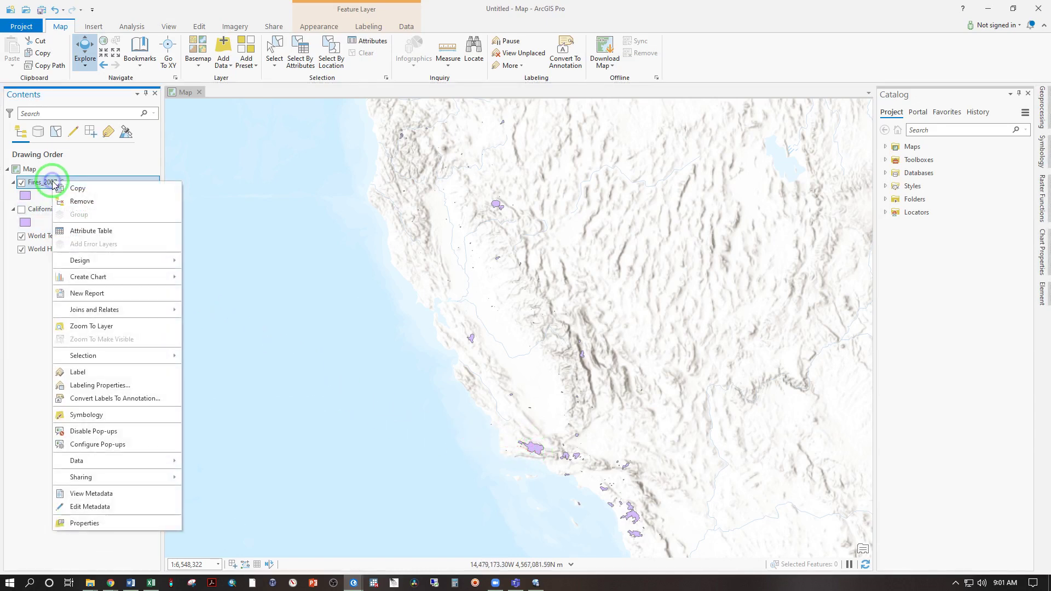
{"action": "left_click", "coordinate": [77, 230]}
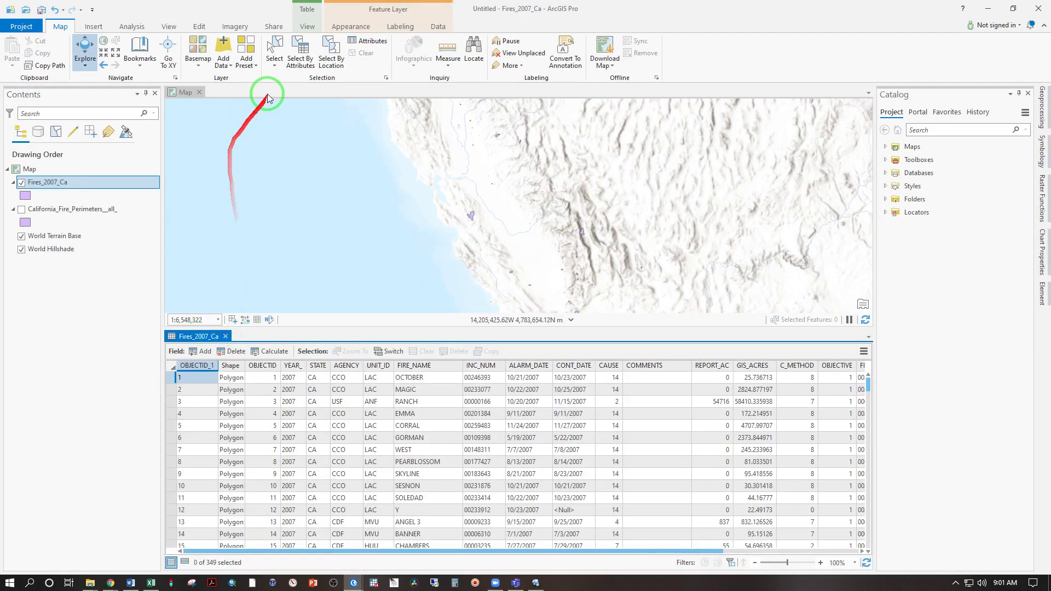
Step: Start a new Select By Attributes clause on Fires_2007_Ca with GIS_ACRES is greater than
{"action": "left_click", "coordinate": [290, 65]}
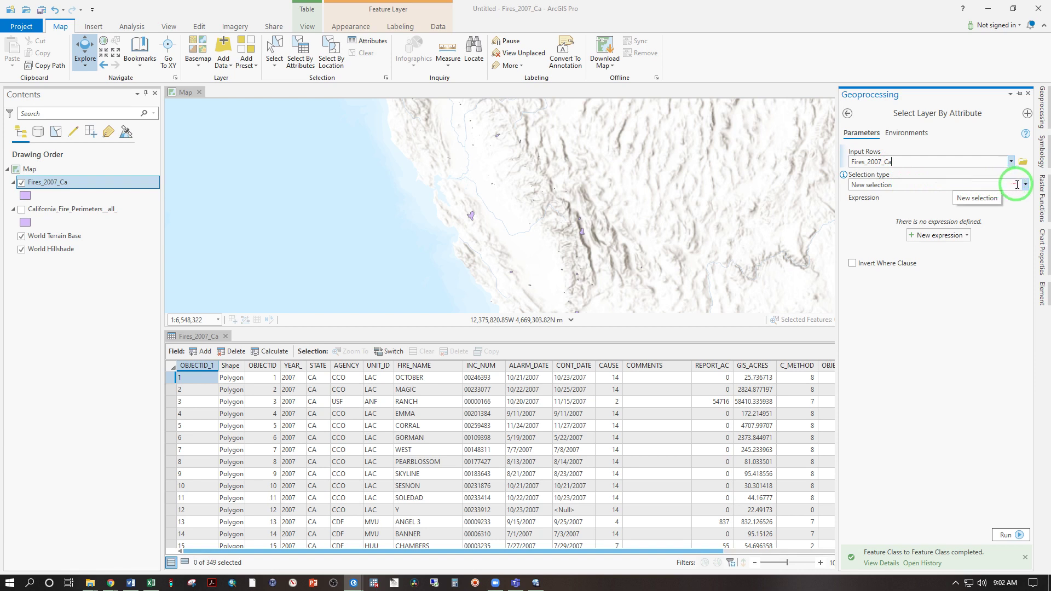
{"action": "left_click", "coordinate": [937, 235]}
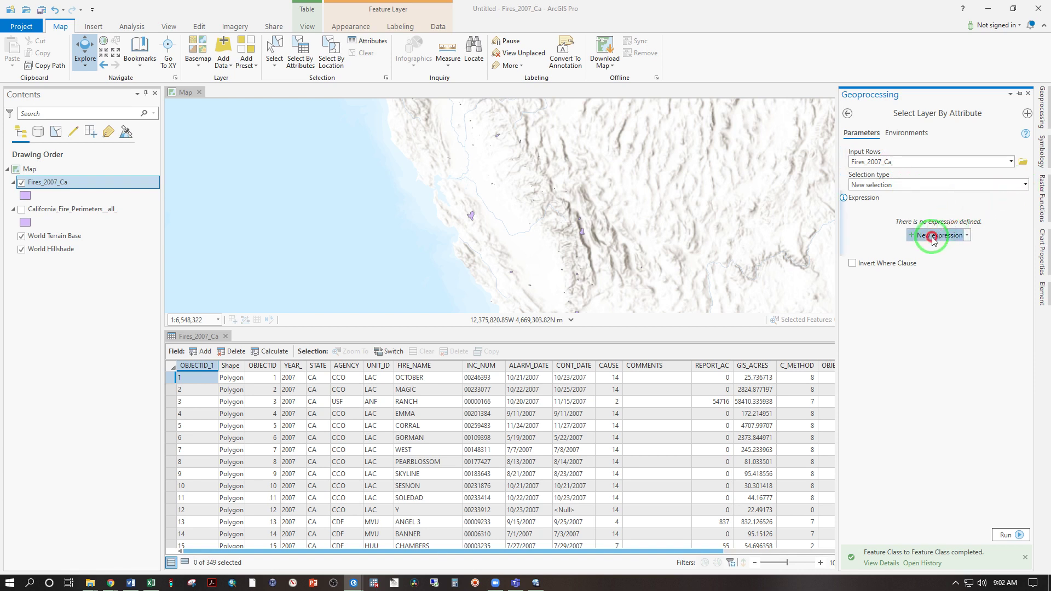
{"action": "left_click", "coordinate": [926, 247]}
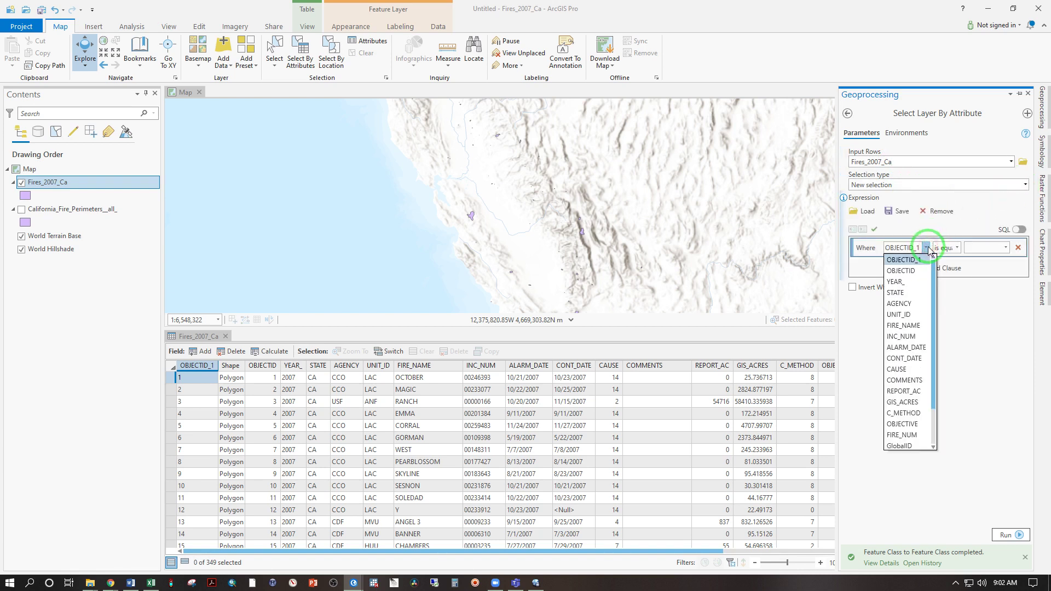
{"action": "scroll", "coordinate": [903, 307], "scroll_direction": "down", "scroll_amount": 1}
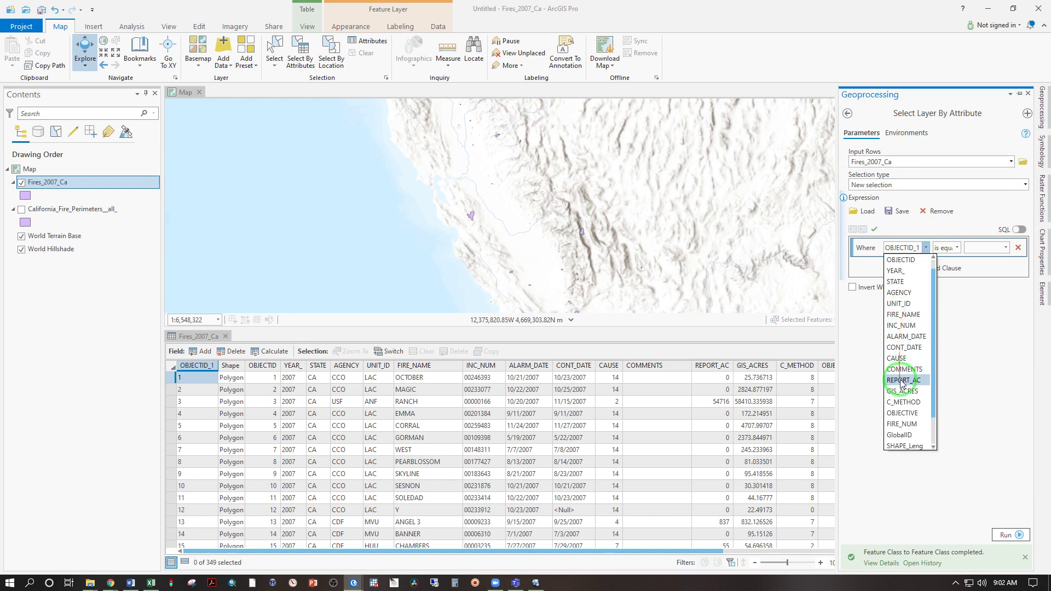
{"action": "left_click", "coordinate": [903, 392]}
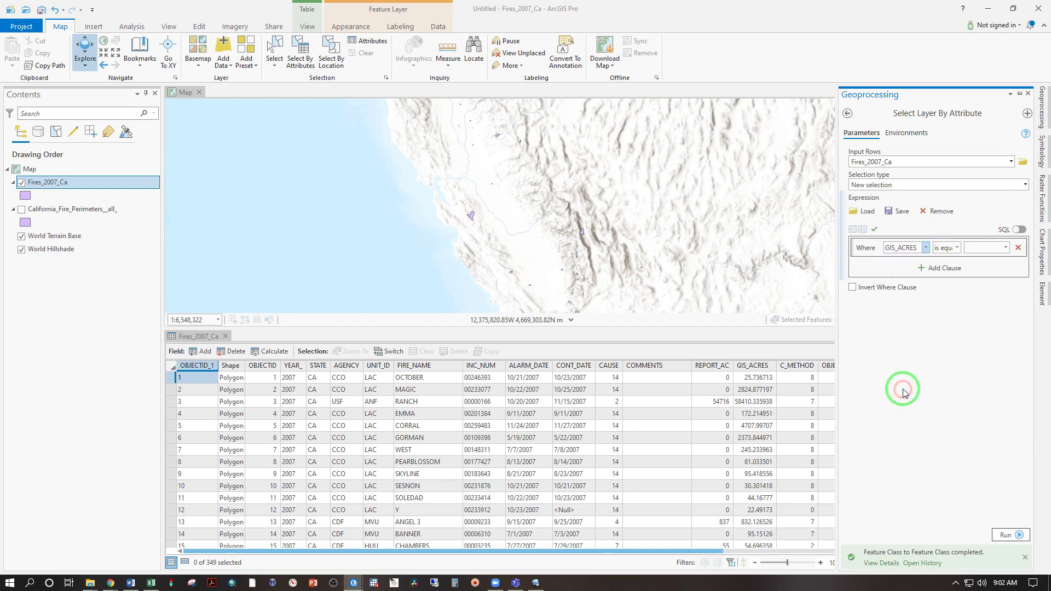
{"action": "left_click", "coordinate": [955, 248]}
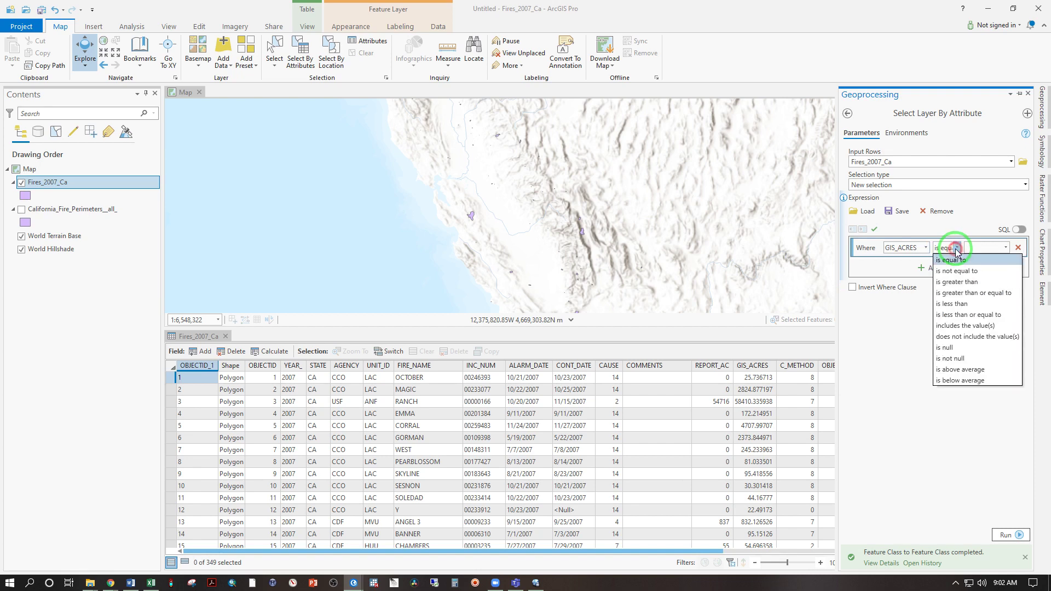
{"action": "left_click", "coordinate": [960, 281]}
Step: Set the GIS_ACRES threshold to 1000 and run the selection, selecting 47 of 349 fires
{"action": "left_click", "coordinate": [1006, 249]}
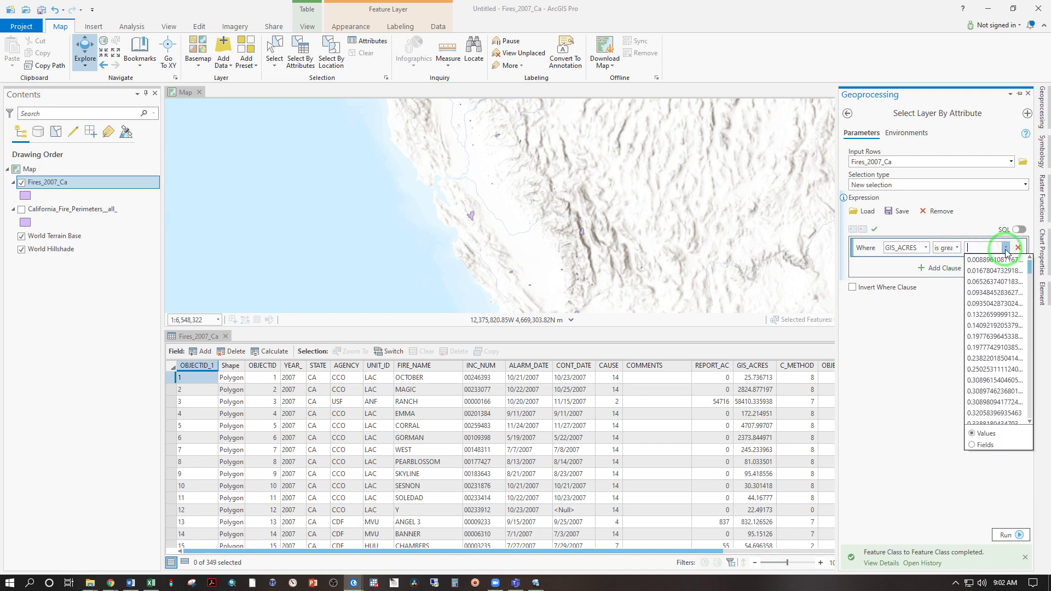
{"action": "scroll", "coordinate": [1002, 304], "scroll_direction": "down", "scroll_amount": 10}
{"action": "scroll", "coordinate": [1002, 304], "scroll_direction": "down", "scroll_amount": 10}
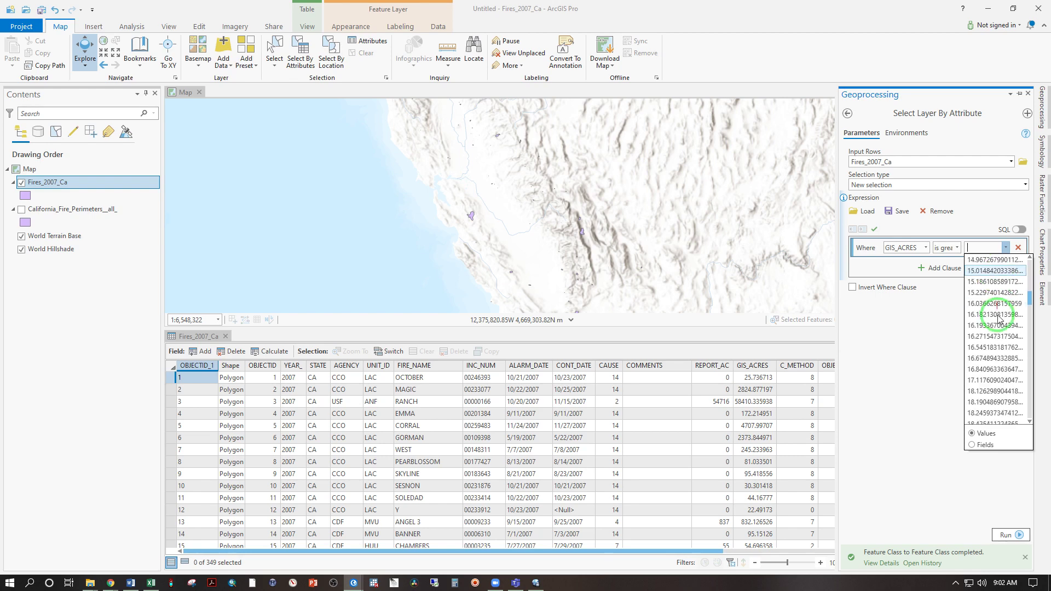
{"action": "scroll", "coordinate": [983, 306], "scroll_direction": "down", "scroll_amount": 10}
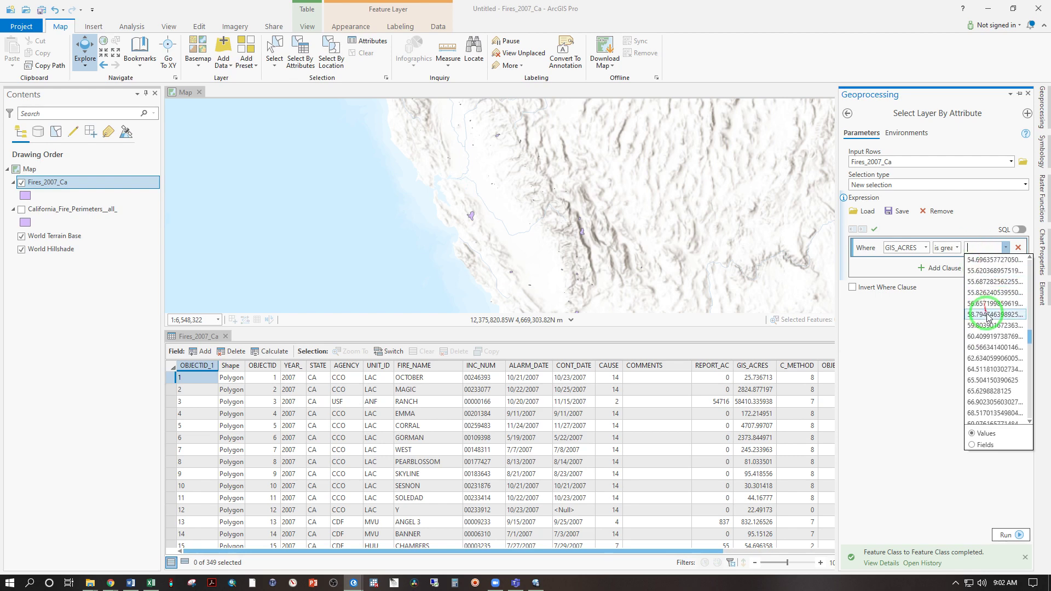
{"action": "scroll", "coordinate": [987, 369], "scroll_direction": "down", "scroll_amount": 10}
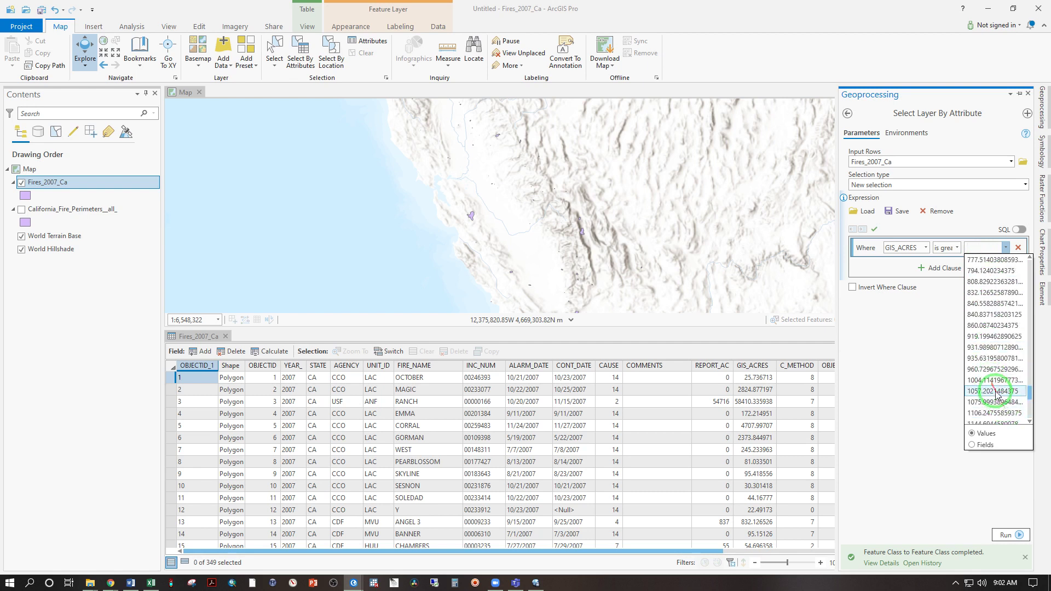
{"action": "left_click", "coordinate": [983, 379]}
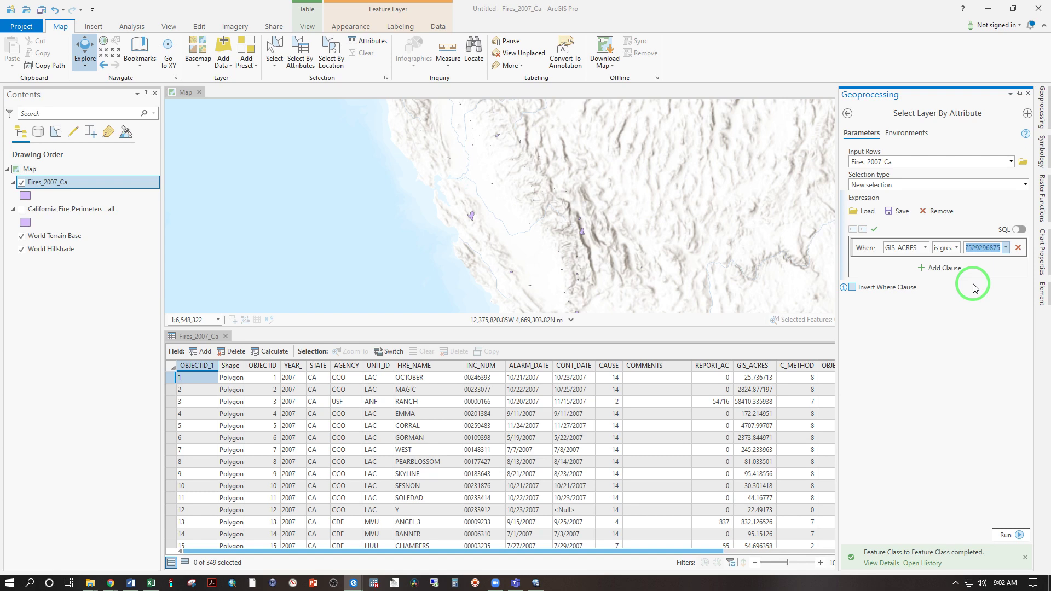
{"action": "left_click", "coordinate": [1005, 247]}
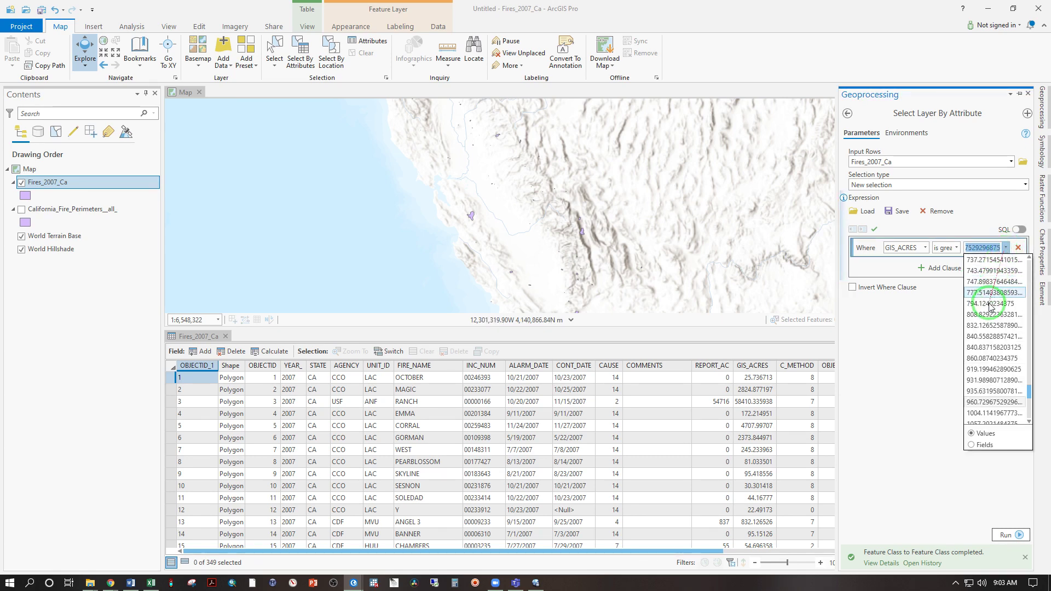
{"action": "left_click", "coordinate": [979, 415]}
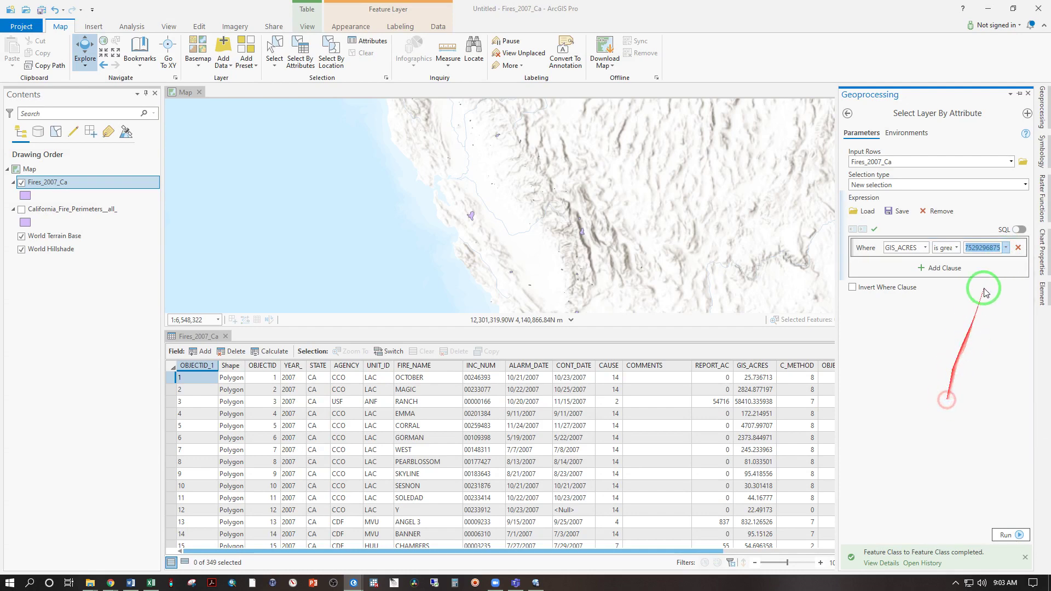
{"action": "left_click", "coordinate": [985, 249]}
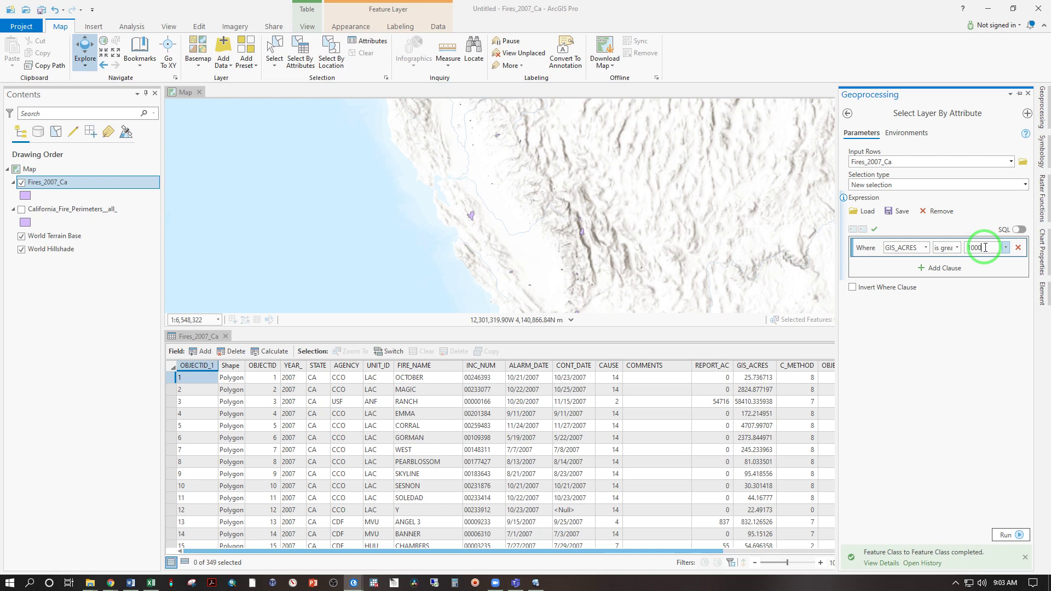
{"action": "left_click", "coordinate": [1012, 292]}
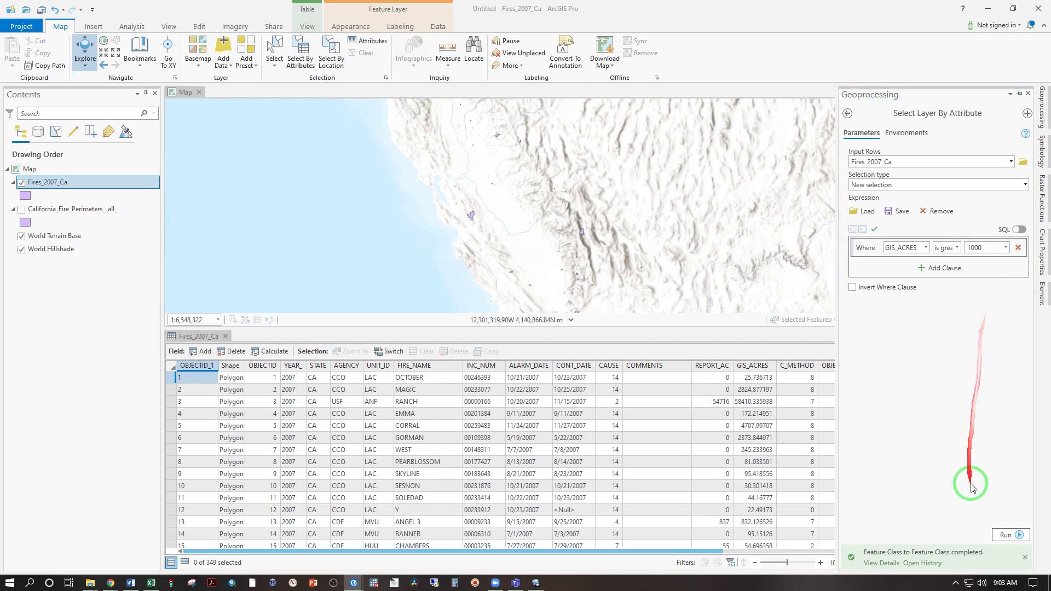
{"action": "left_click", "coordinate": [1006, 536]}
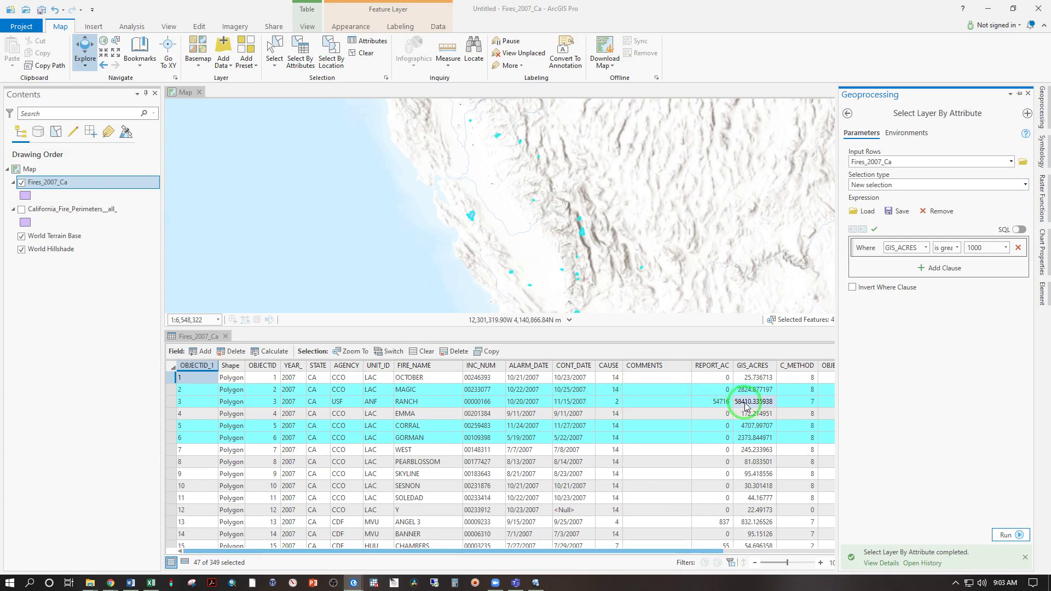
Step: Export the selected Fires_2007_Ca fires to a new feature class named Fires_2007_Ca_1000
{"action": "left_click", "coordinate": [49, 186]}
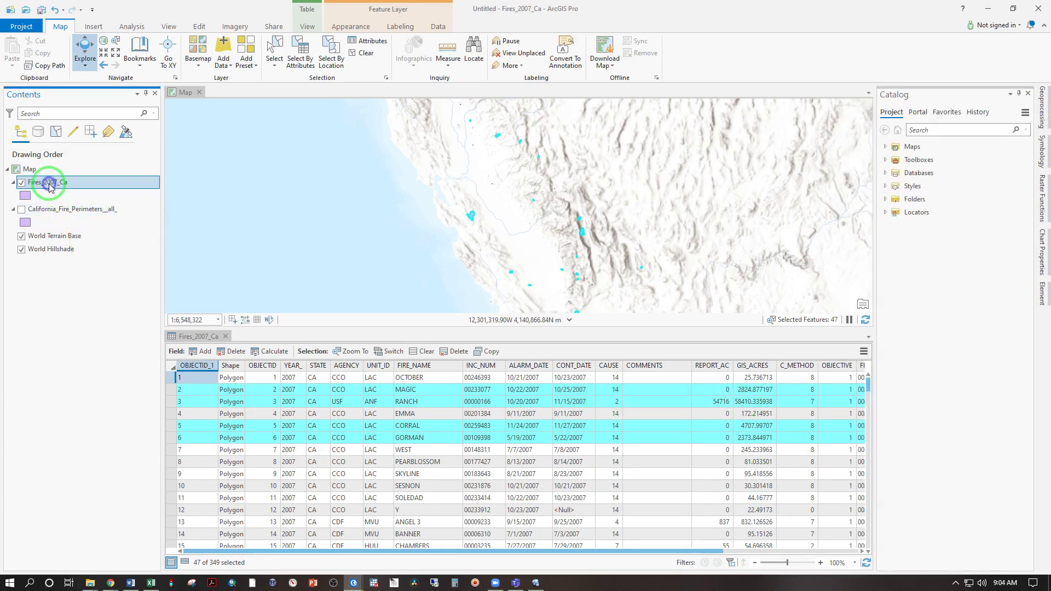
{"action": "right_click", "coordinate": [50, 188]}
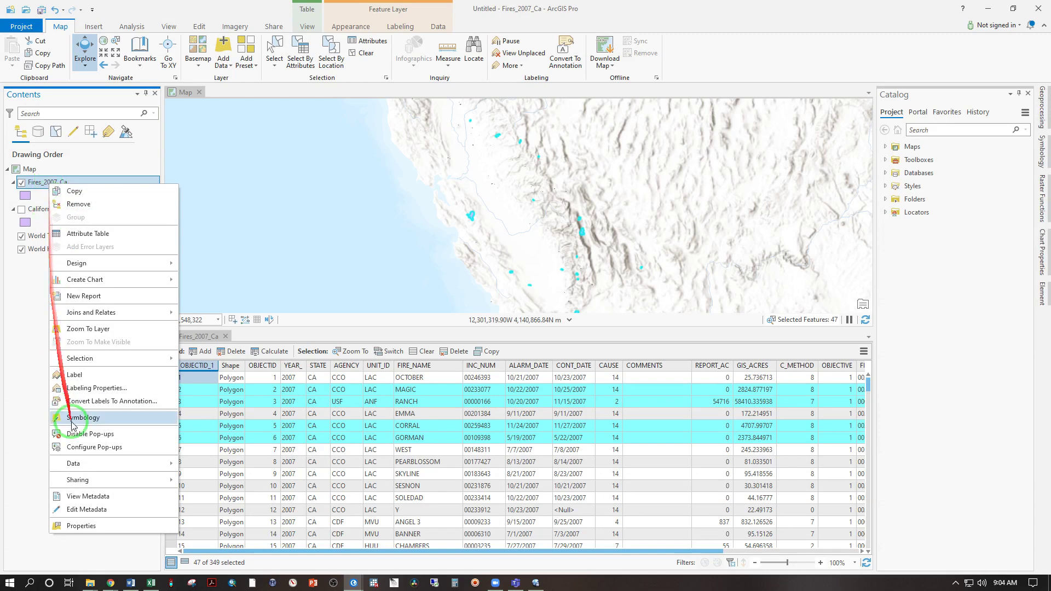
{"action": "mouse_move", "coordinate": [162, 464]}
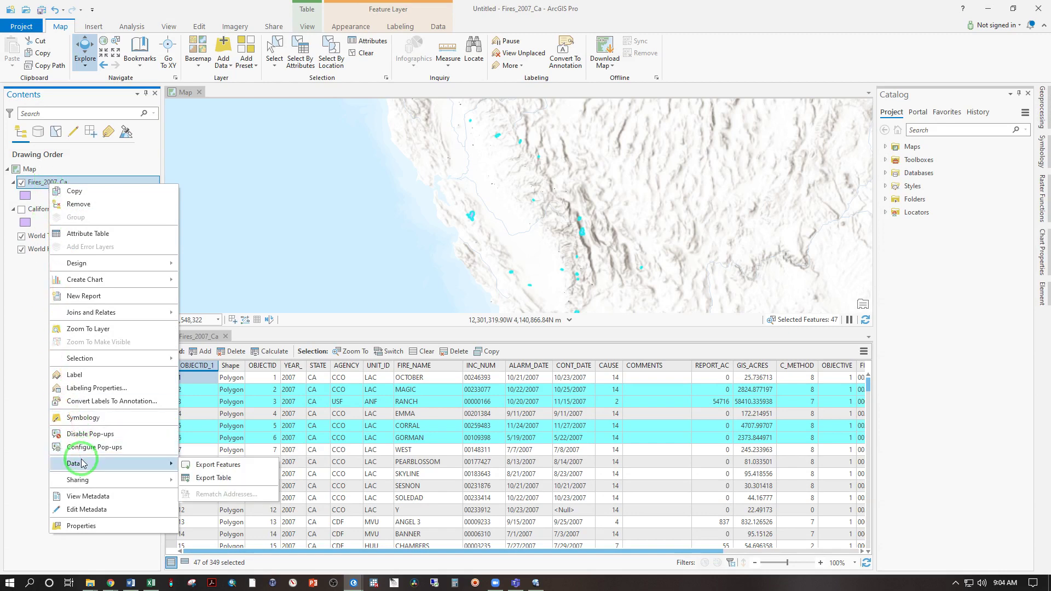
{"action": "left_click", "coordinate": [208, 465]}
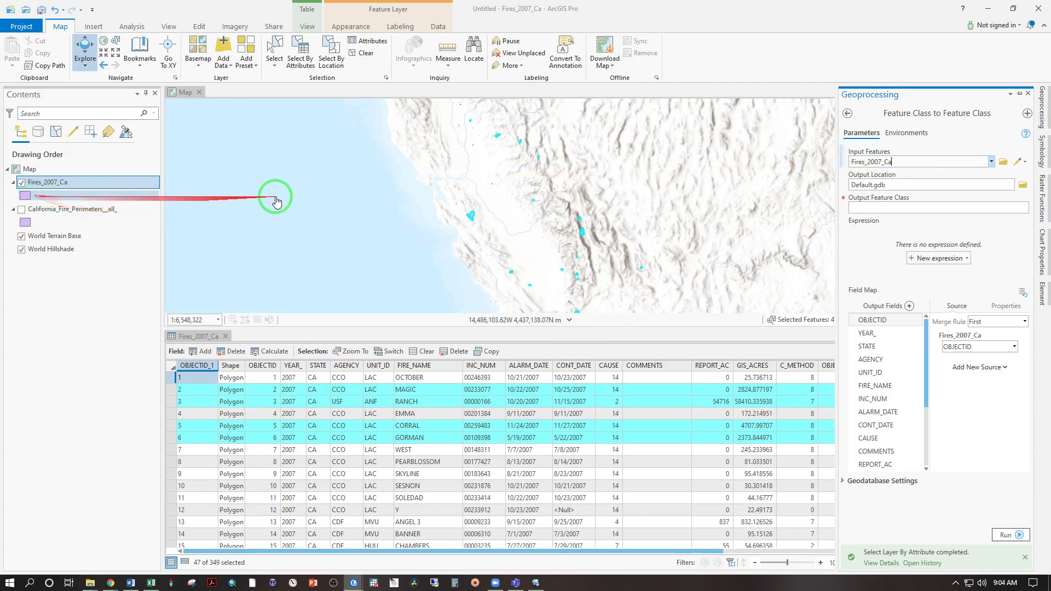
{"action": "left_click", "coordinate": [878, 208]}
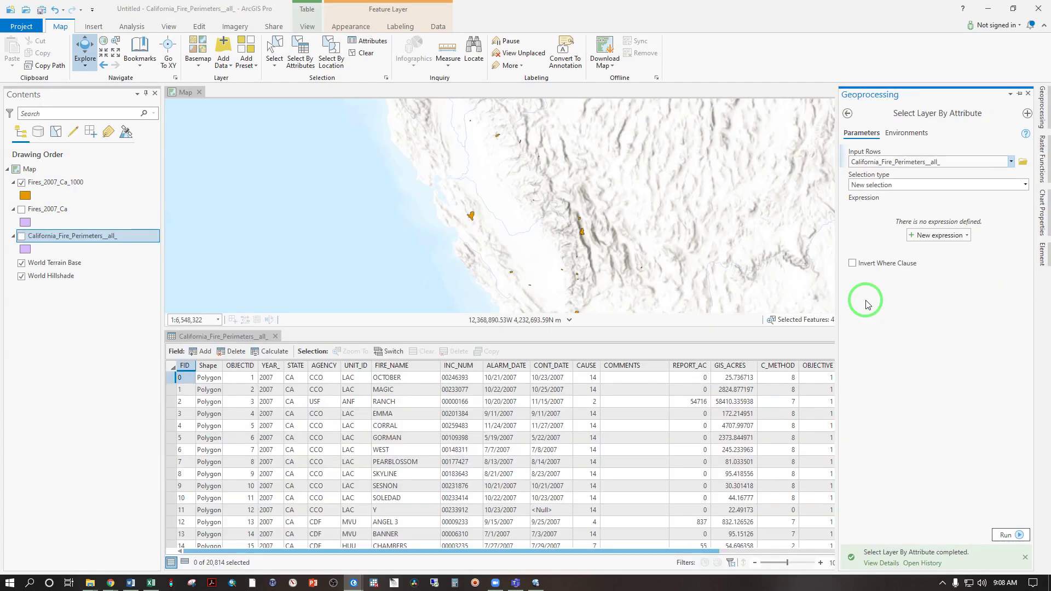
Step: Show the full perimeters layer and start a Select By Attributes clause YEAR_ is equal to 2007
{"action": "left_click", "coordinate": [22, 235]}
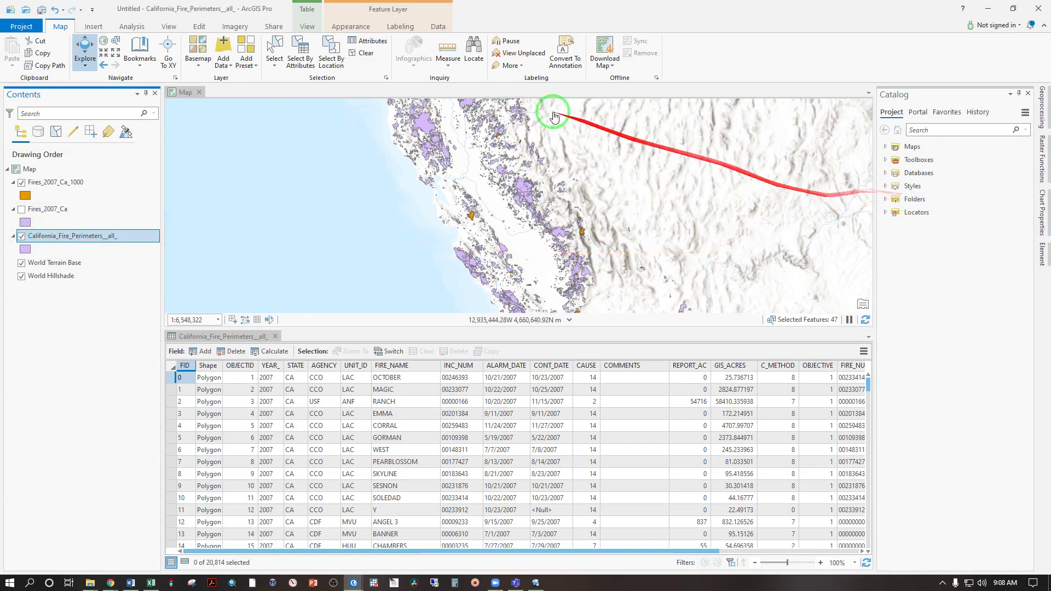
{"action": "left_click", "coordinate": [299, 52]}
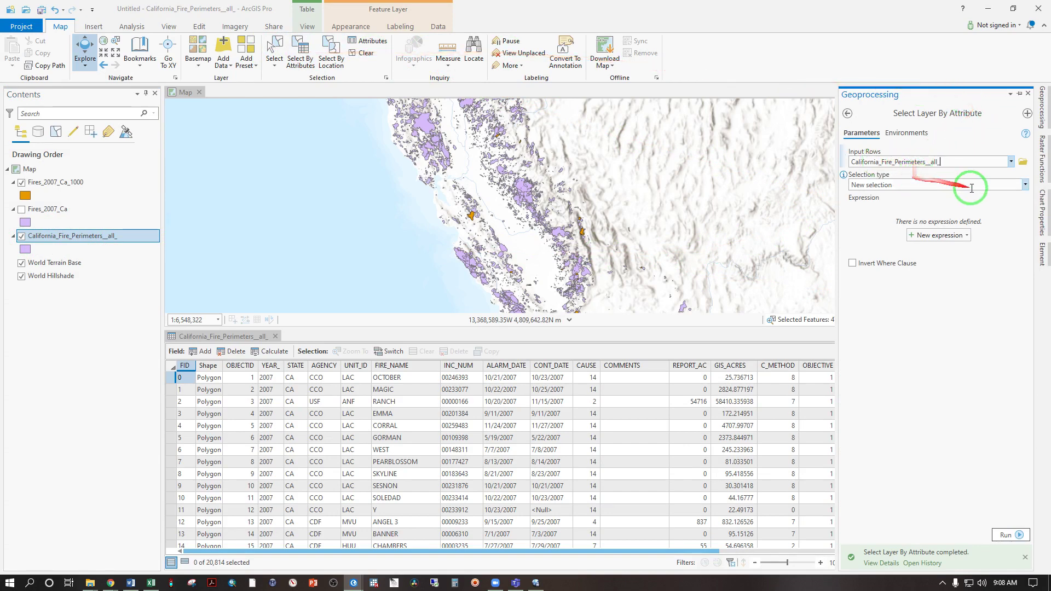
{"action": "left_click", "coordinate": [929, 236]}
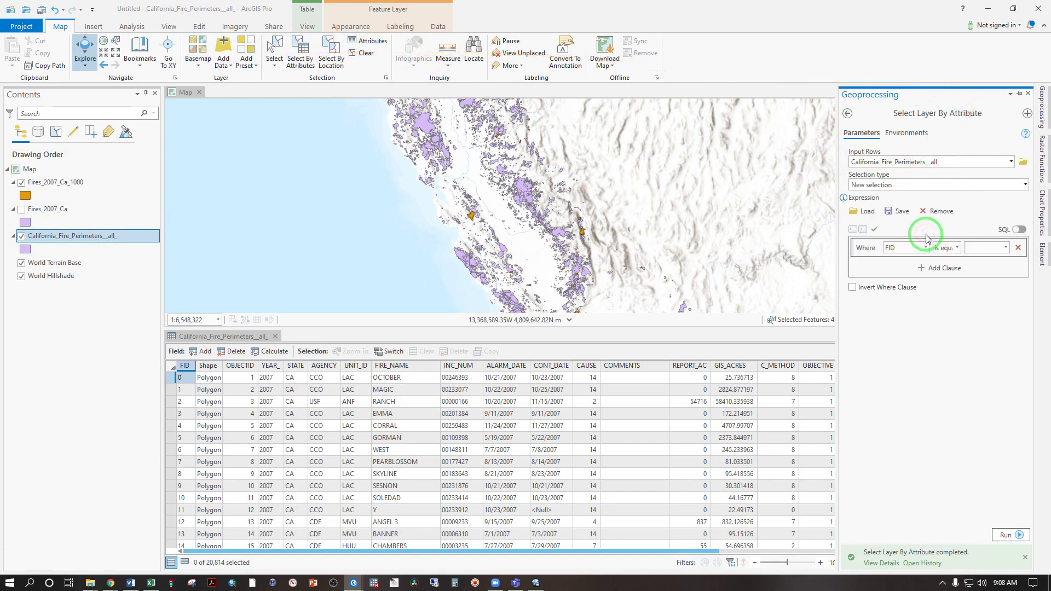
{"action": "left_click", "coordinate": [926, 249]}
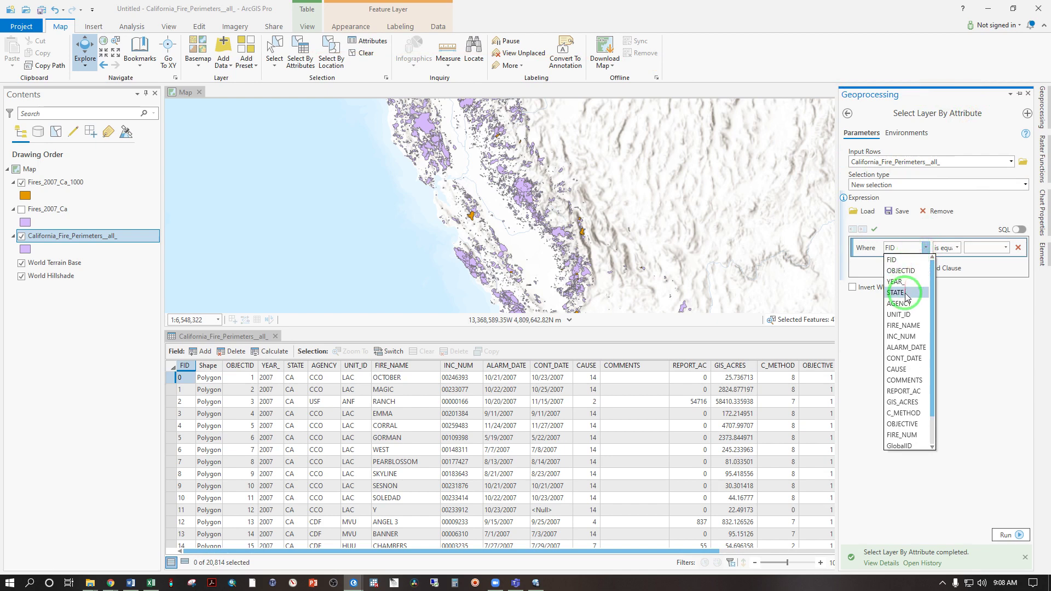
{"action": "left_click", "coordinate": [899, 285]}
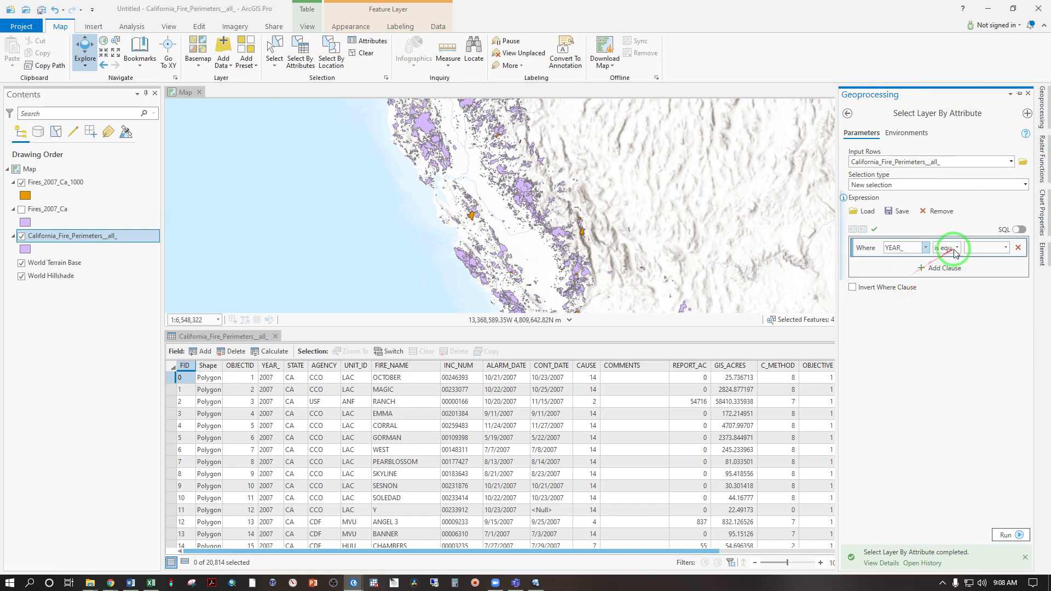
{"action": "left_click", "coordinate": [1004, 247]}
{"action": "scroll", "coordinate": [990, 356], "scroll_direction": "down", "scroll_amount": 20}
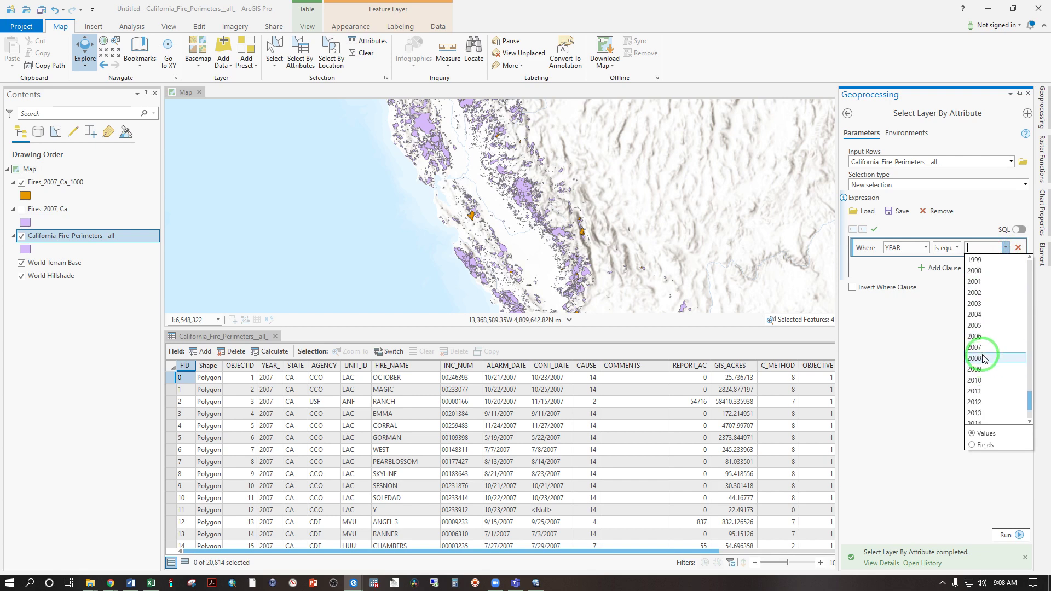
{"action": "left_click", "coordinate": [979, 348]}
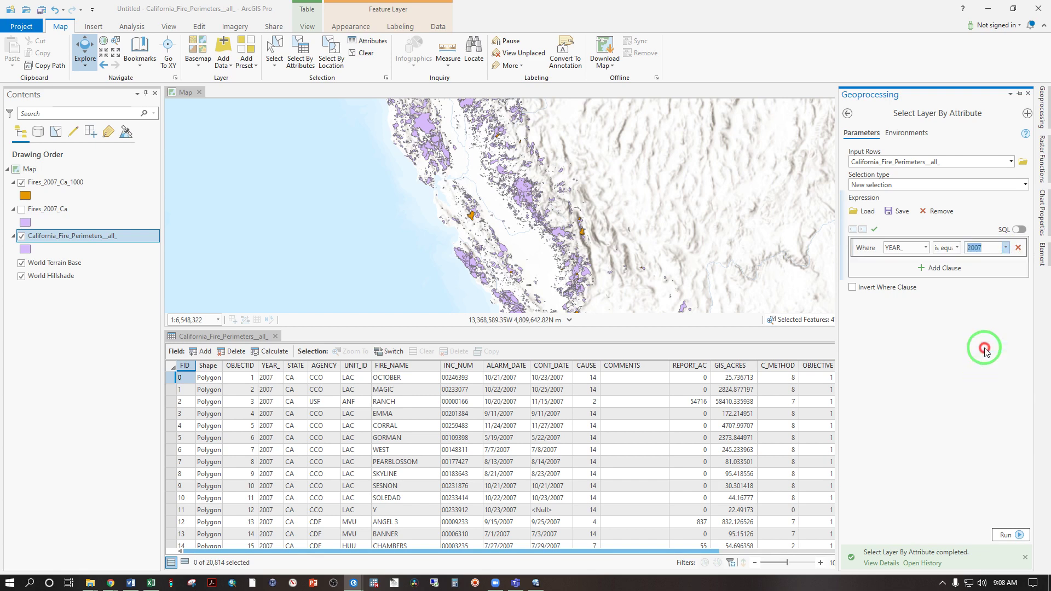
Step: Add a second And clause requiring GIS_ACRES to be greater than 1000
{"action": "left_click", "coordinate": [945, 272]}
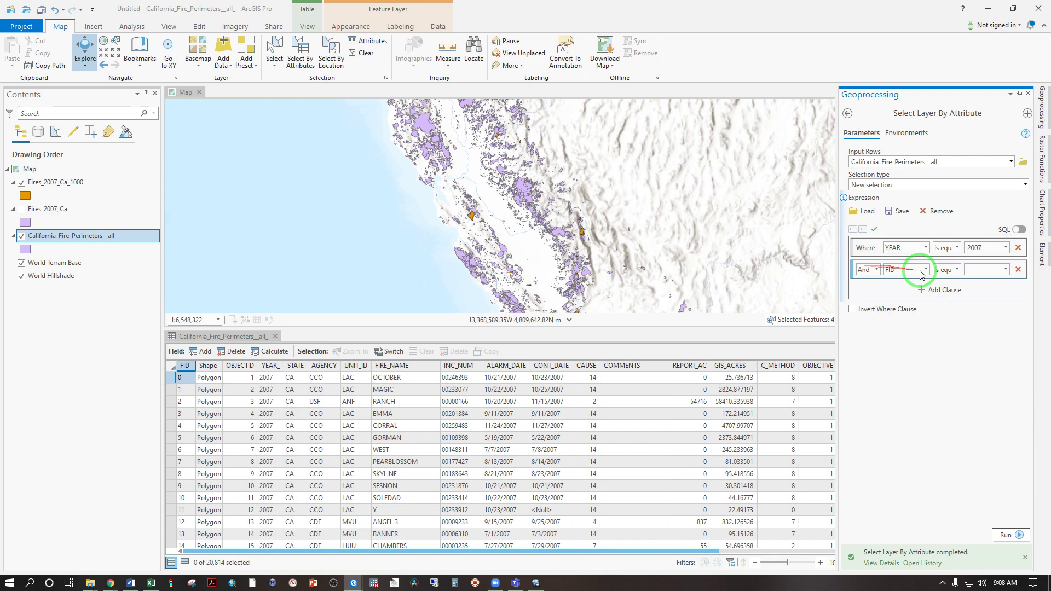
{"action": "left_click", "coordinate": [924, 270]}
{"action": "scroll", "coordinate": [908, 356], "scroll_direction": "down", "scroll_amount": 2}
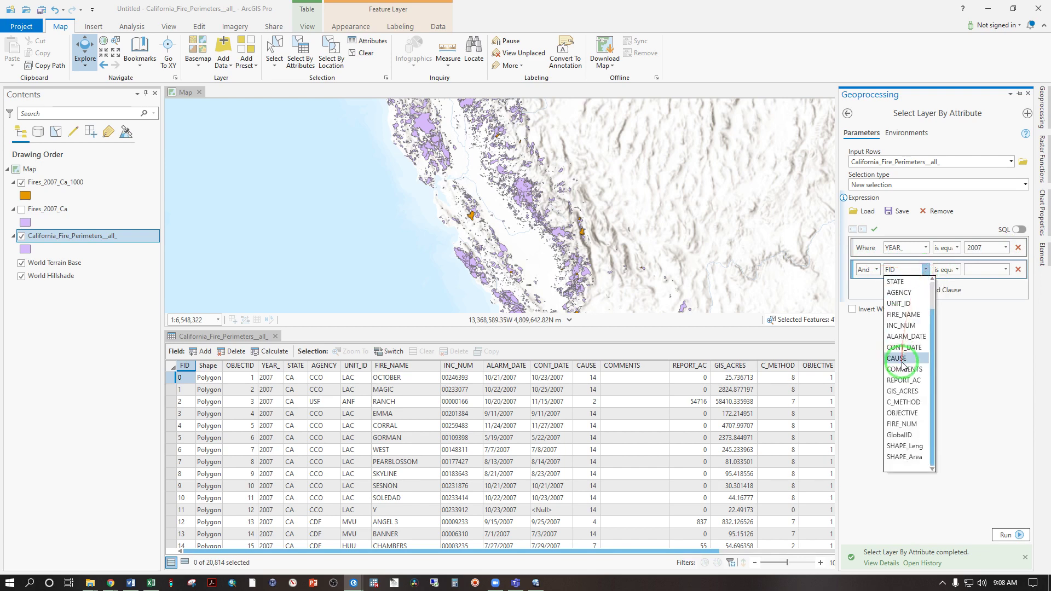
{"action": "left_click", "coordinate": [906, 391]}
{"action": "left_click", "coordinate": [957, 270]}
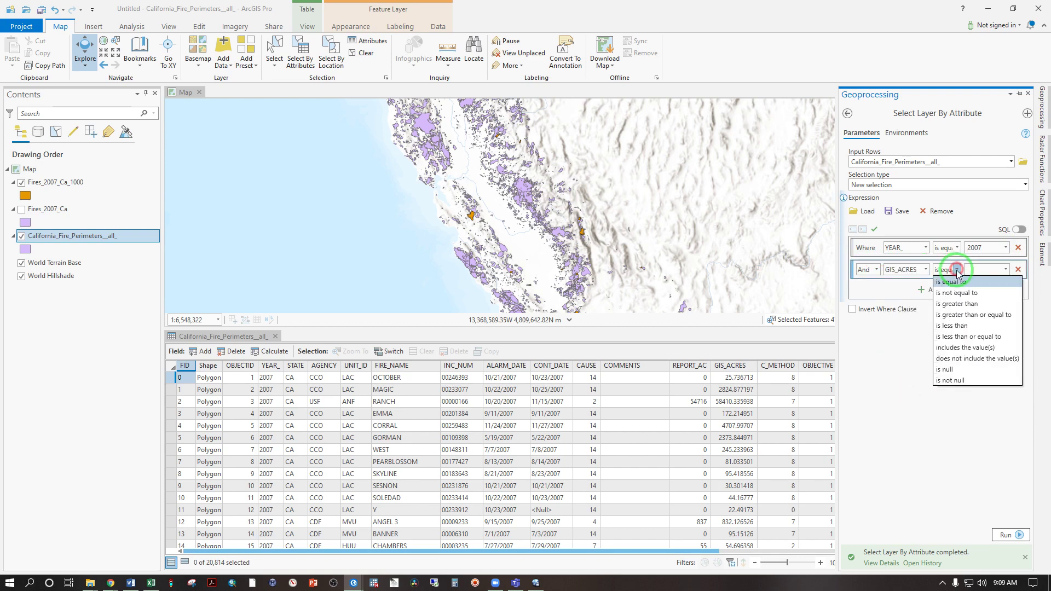
{"action": "left_click", "coordinate": [977, 304]}
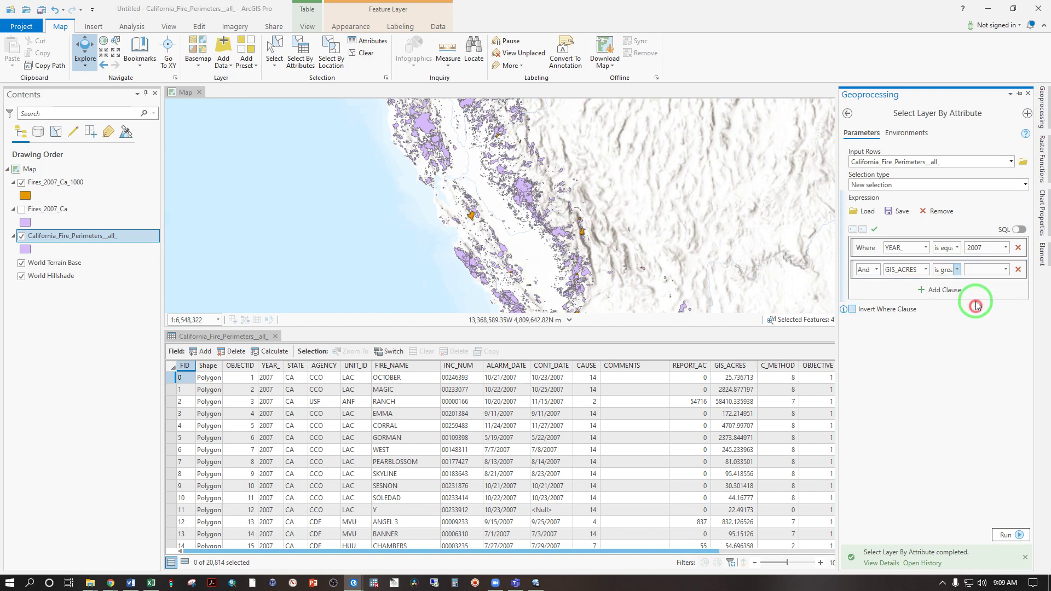
{"action": "left_click", "coordinate": [981, 271]}
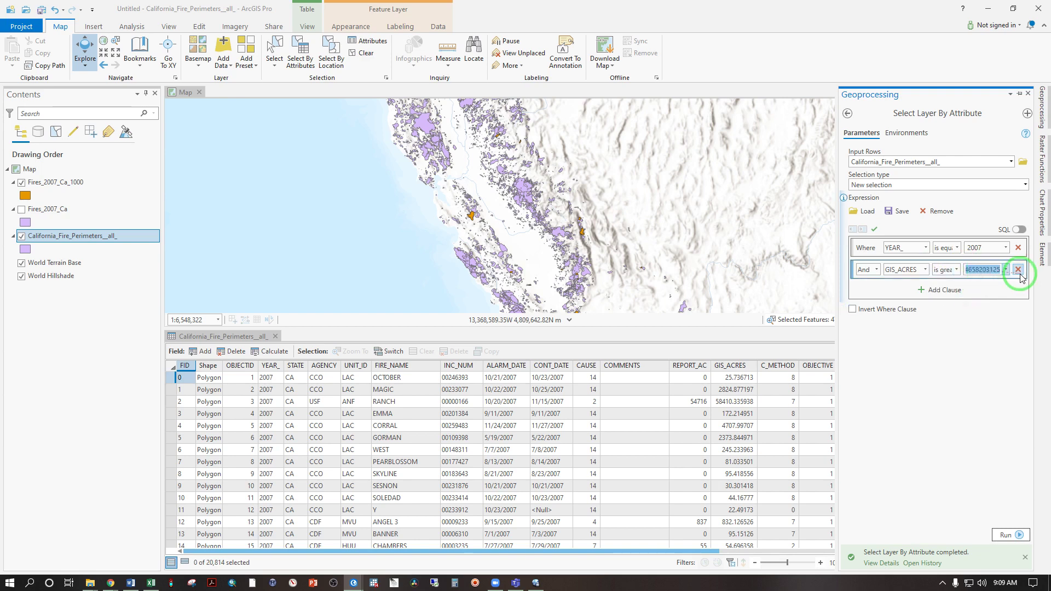
{"action": "type", "text": "10000"}
{"action": "key", "text": "BackSpace"}
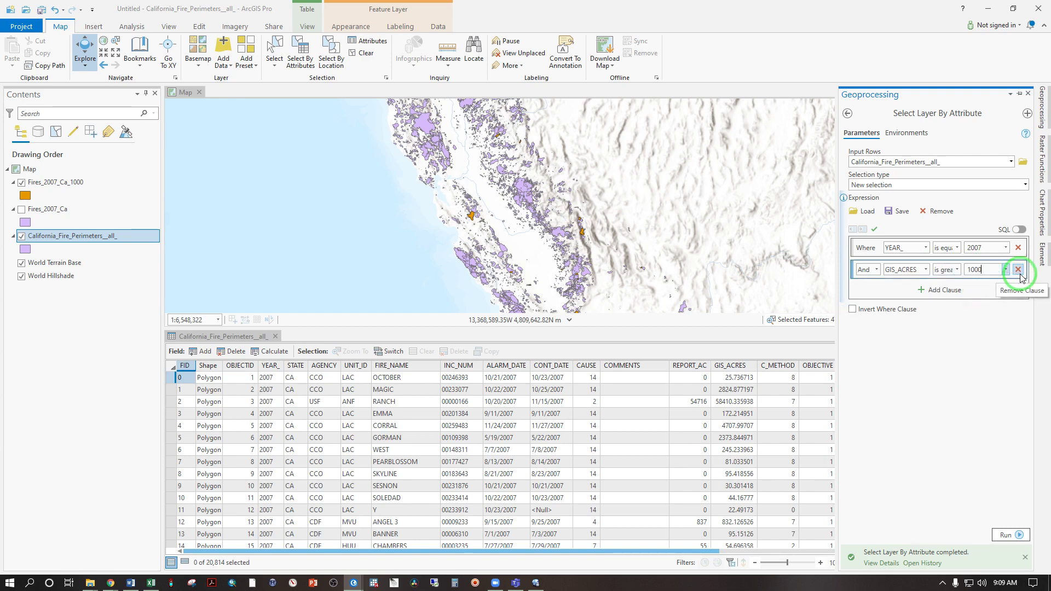
{"action": "left_click", "coordinate": [956, 384]}
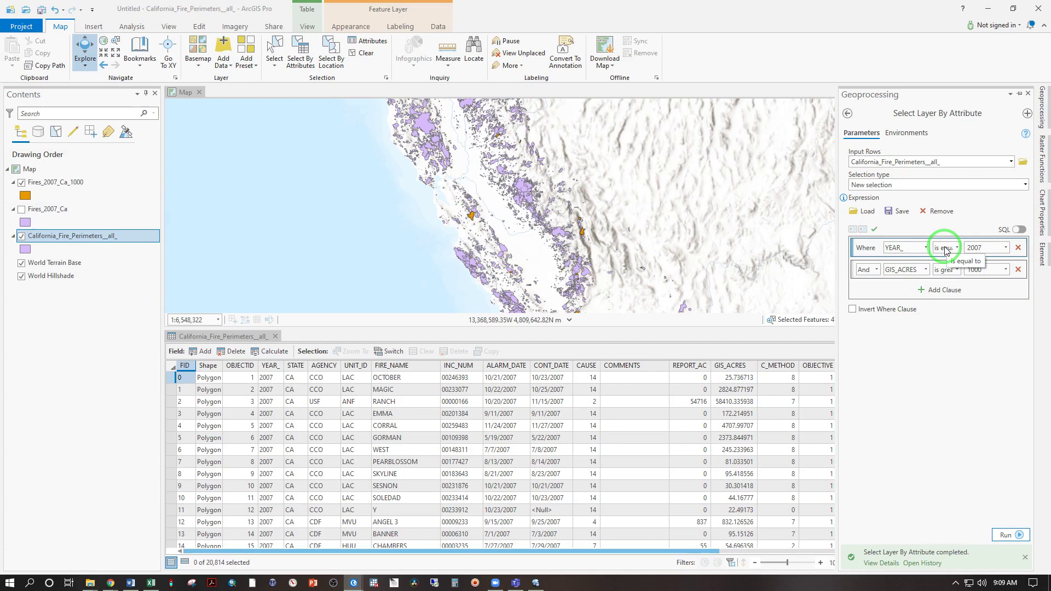
{"action": "left_click", "coordinate": [865, 274]}
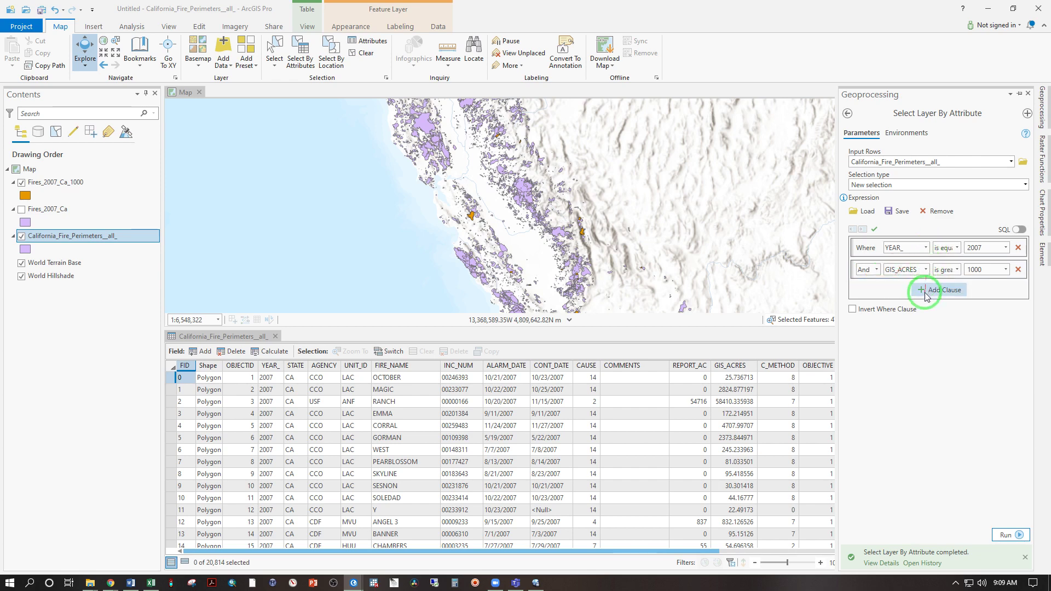
Step: Run the combined query (47 of 20,814 selected) and open the Fires_2007_Ca_1000 and full perimeters tables
{"action": "left_click", "coordinate": [1005, 536]}
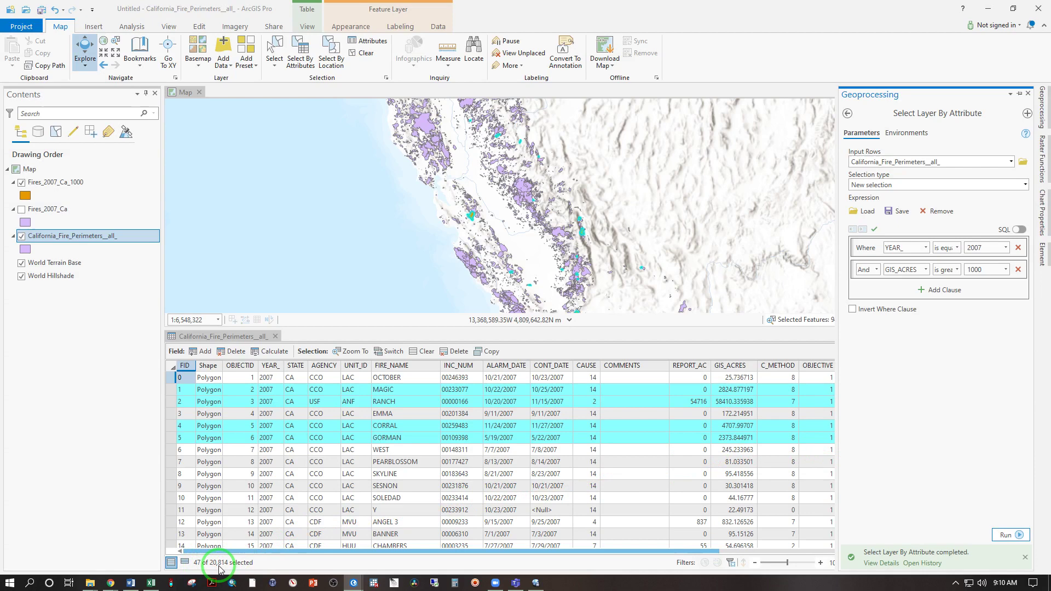
{"action": "left_click", "coordinate": [58, 182]}
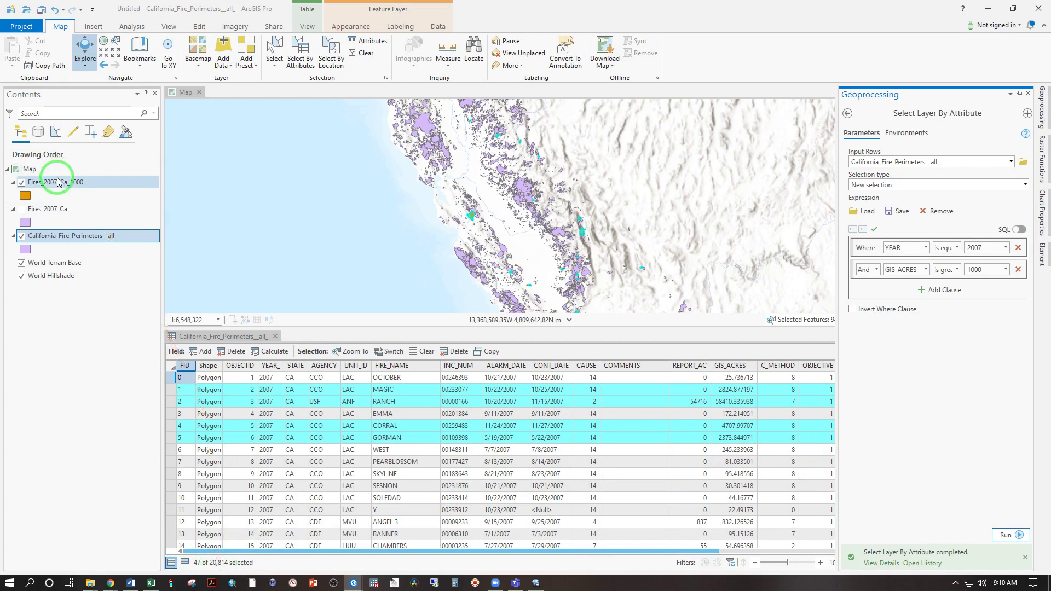
{"action": "right_click", "coordinate": [57, 182]}
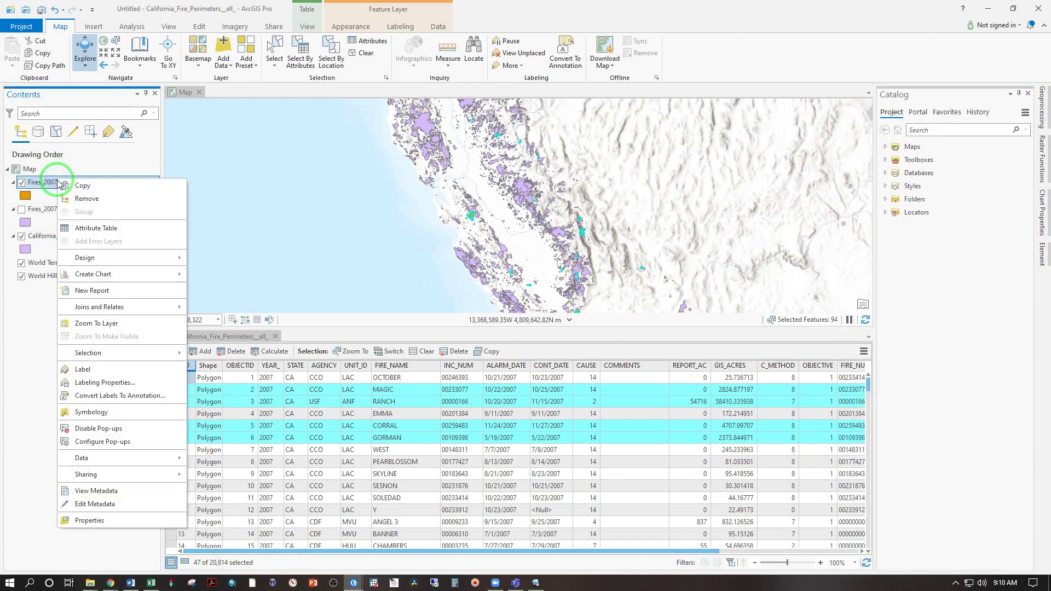
{"action": "left_click", "coordinate": [77, 229]}
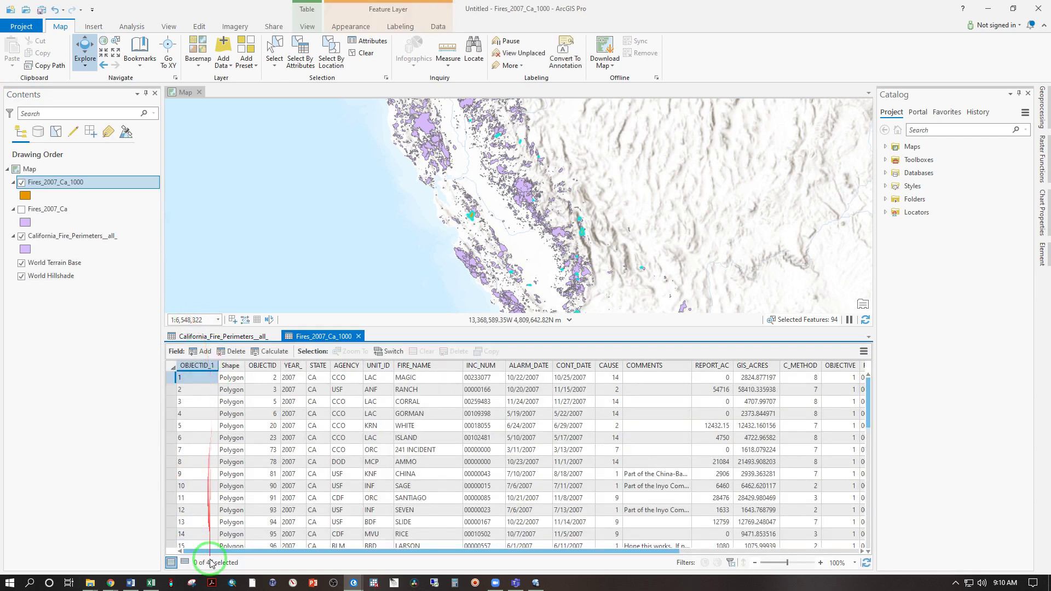
{"action": "left_click", "coordinate": [211, 564]}
{"action": "left_click", "coordinate": [222, 336]}
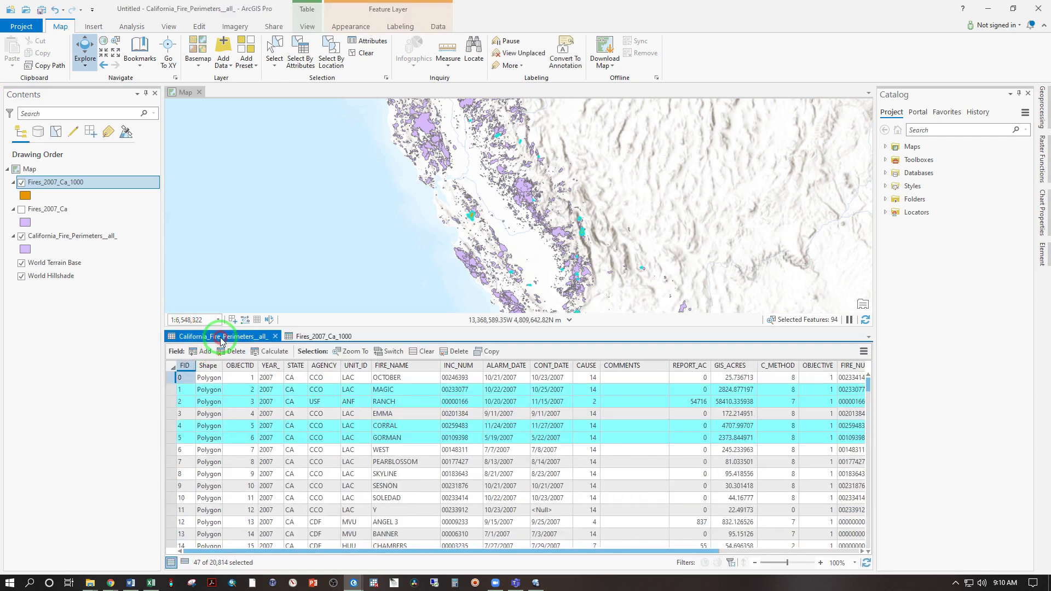
{"action": "left_click", "coordinate": [261, 422]}
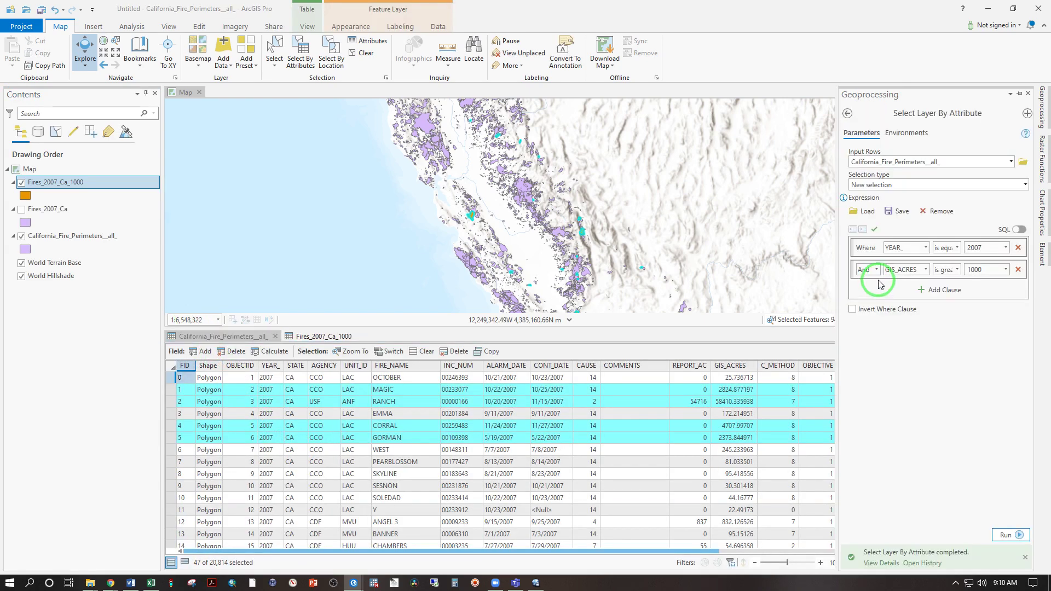
Step: Rerun the YEAR_ 2007 / GIS_ACRES > 1000 query with Or (4,272 records), then restore And
{"action": "left_click", "coordinate": [877, 271]}
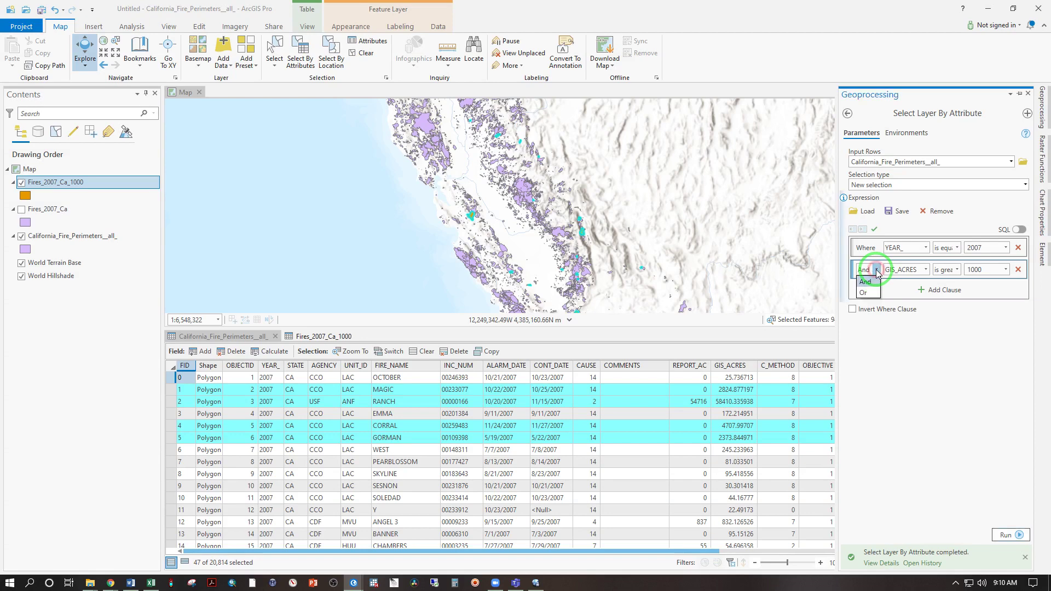
{"action": "left_click", "coordinate": [872, 291]}
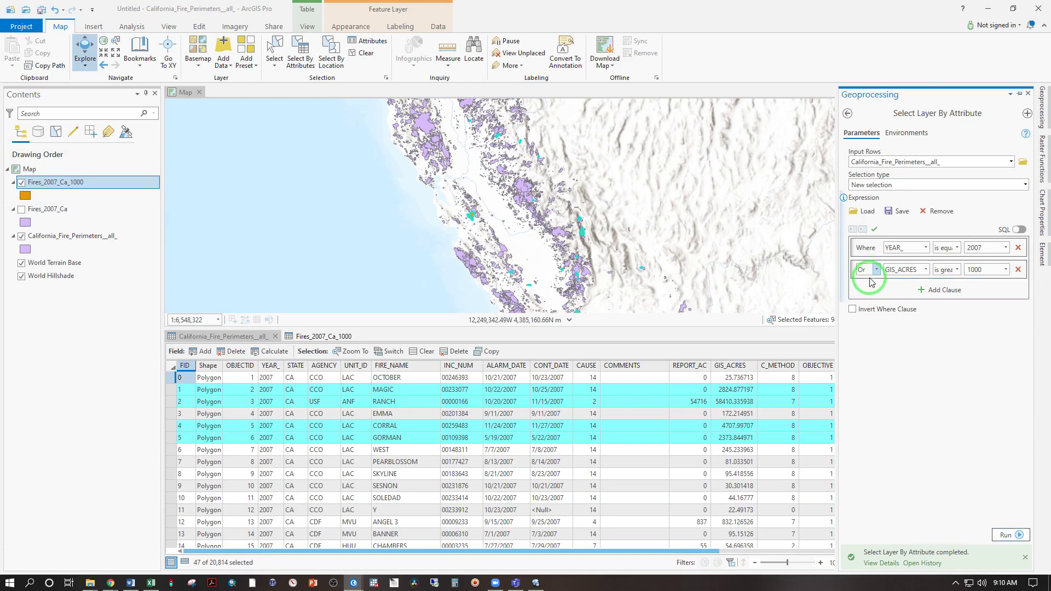
{"action": "left_click", "coordinate": [869, 258]}
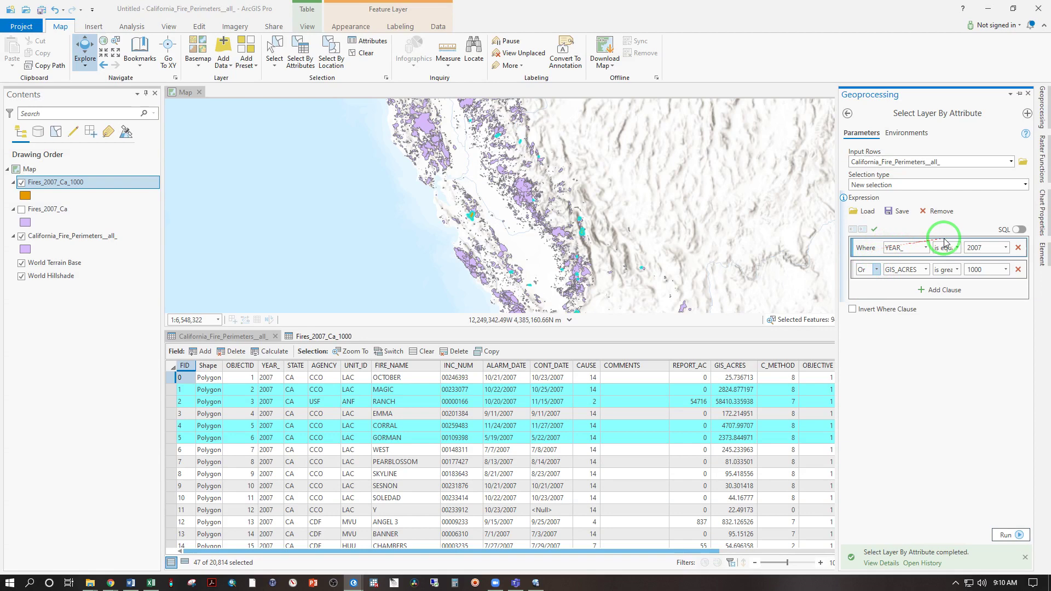
{"action": "left_click", "coordinate": [969, 270]}
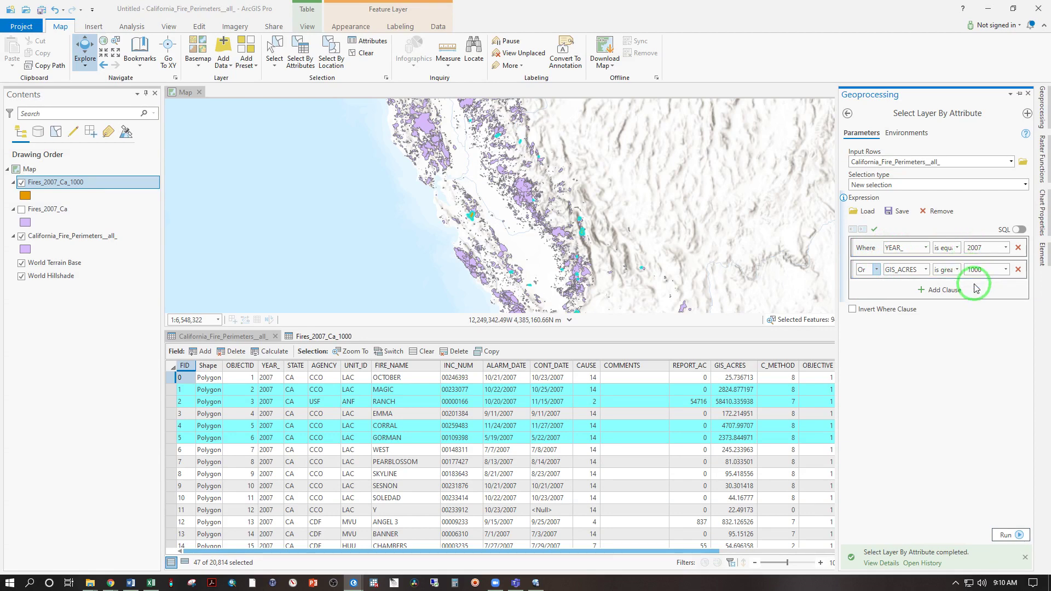
{"action": "left_click", "coordinate": [1002, 533]}
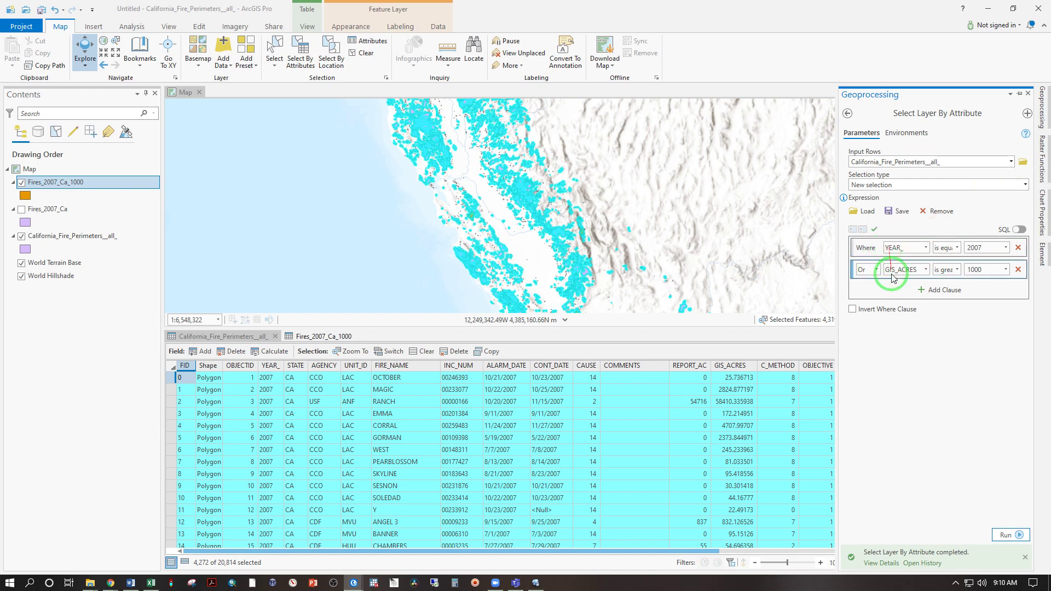
{"action": "left_click", "coordinate": [872, 270]}
{"action": "left_click", "coordinate": [866, 282]}
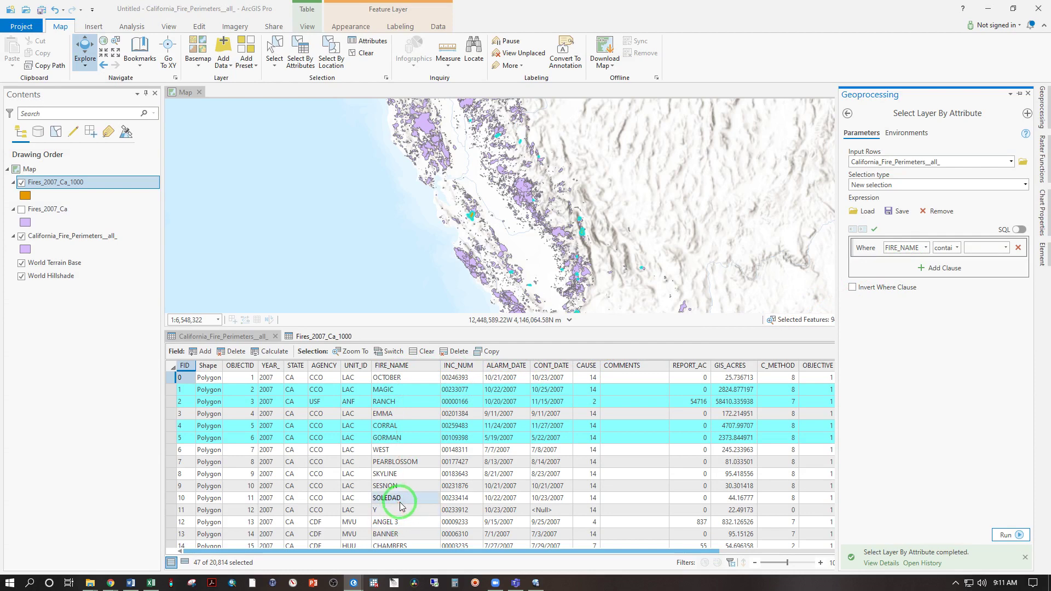
Step: Run a FIRE_NAME 'contains the text' CAMP query, selecting 88 of 20,814 fire perimeters
{"action": "left_click", "coordinate": [926, 248]}
{"action": "left_click", "coordinate": [913, 293]}
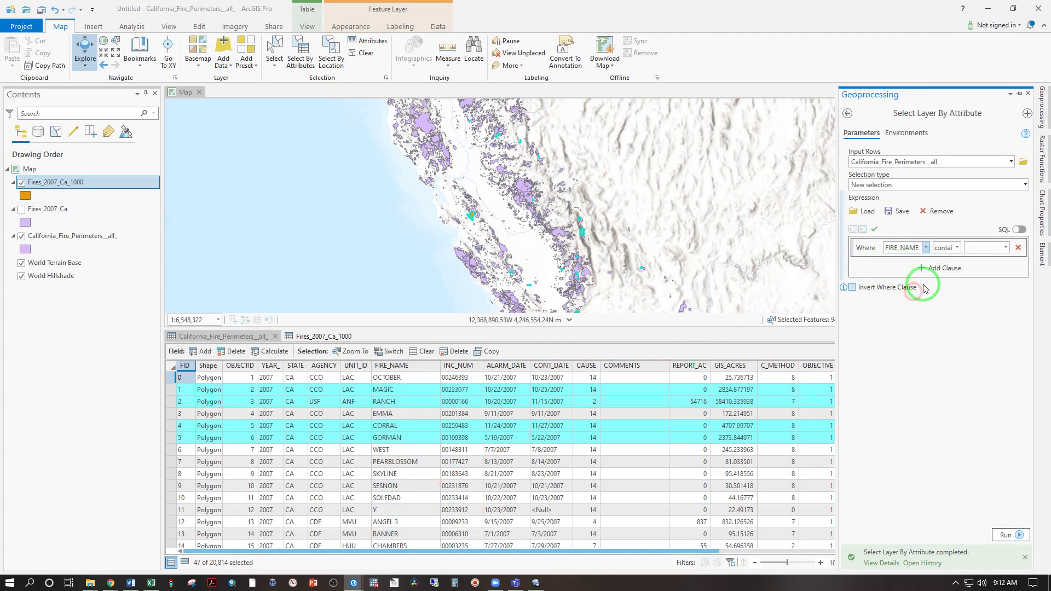
{"action": "left_click", "coordinate": [957, 248]}
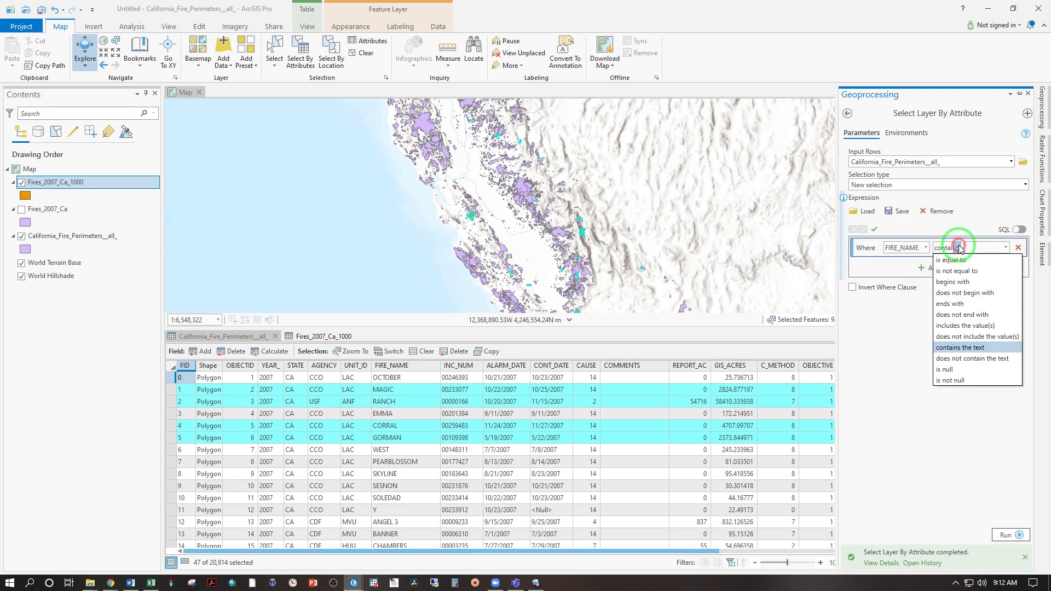
{"action": "left_click", "coordinate": [962, 349]}
{"action": "left_click", "coordinate": [994, 247]}
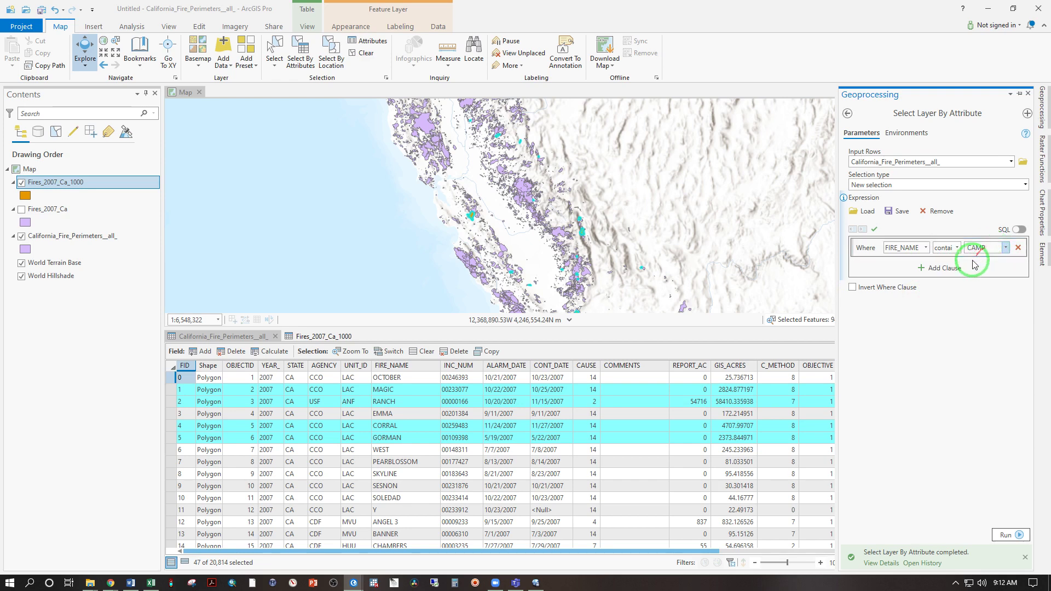
{"action": "left_click", "coordinate": [996, 533]}
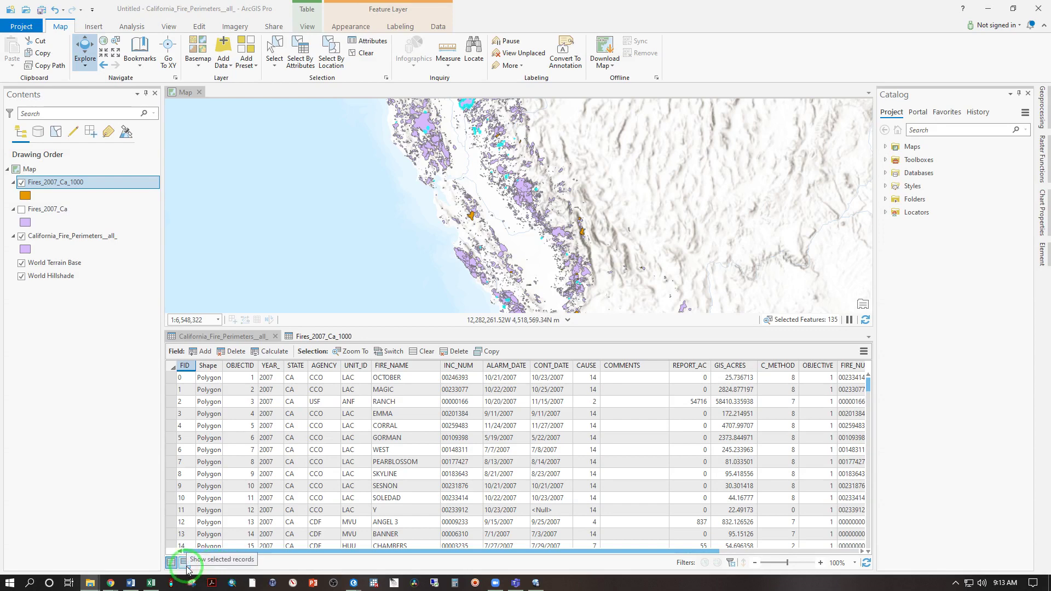
Step: Show only selected records and browse the CAMP-named fires, such as JAP CAMP and CAMP NINE
{"action": "left_click", "coordinate": [185, 563]}
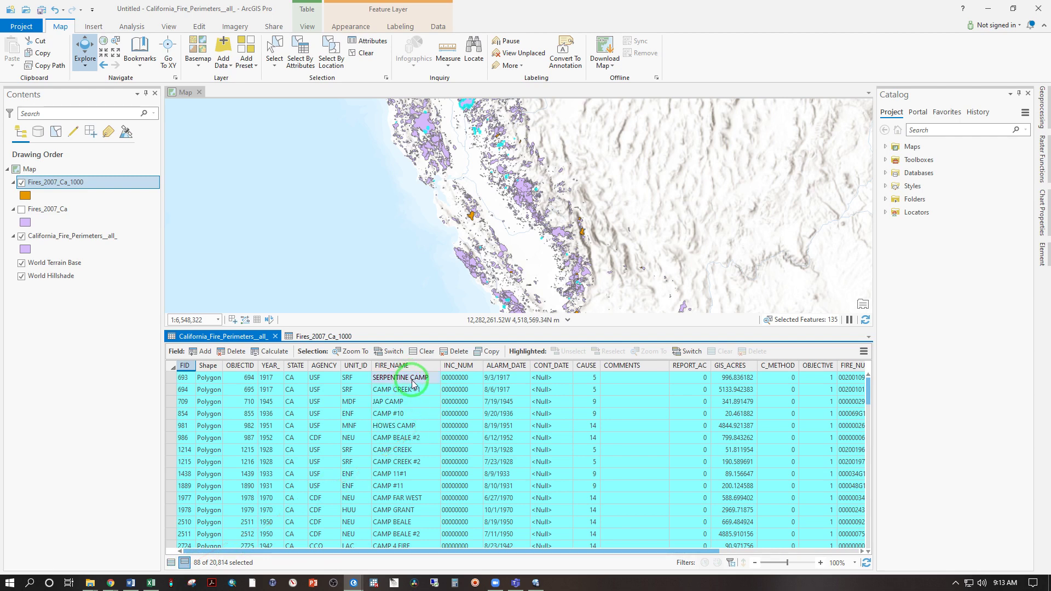
{"action": "left_click", "coordinate": [401, 403]}
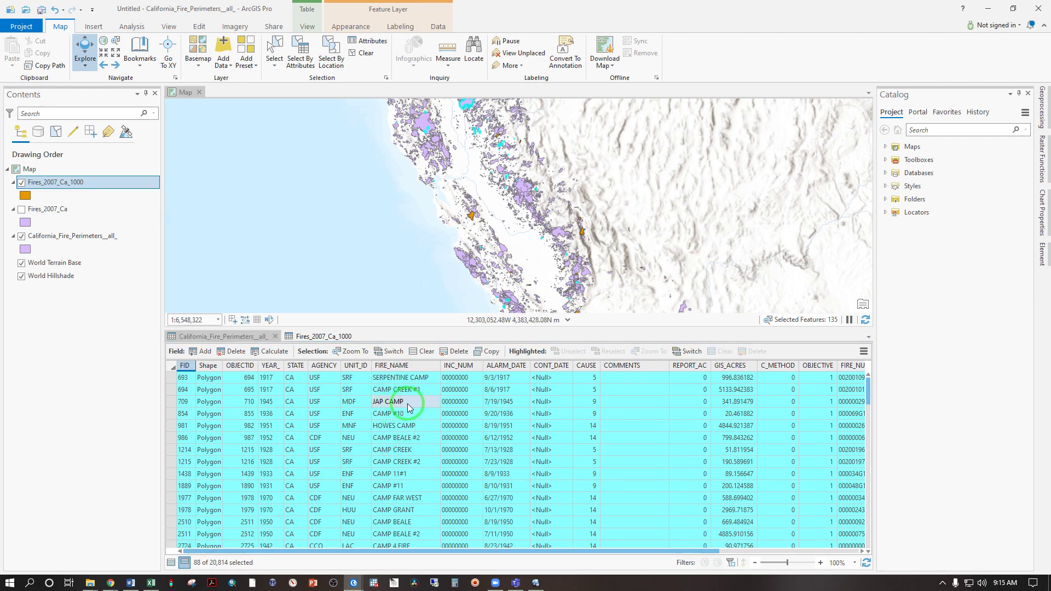
{"action": "scroll", "coordinate": [397, 431], "scroll_direction": "down", "scroll_amount": 4}
{"action": "left_click", "coordinate": [400, 426]}
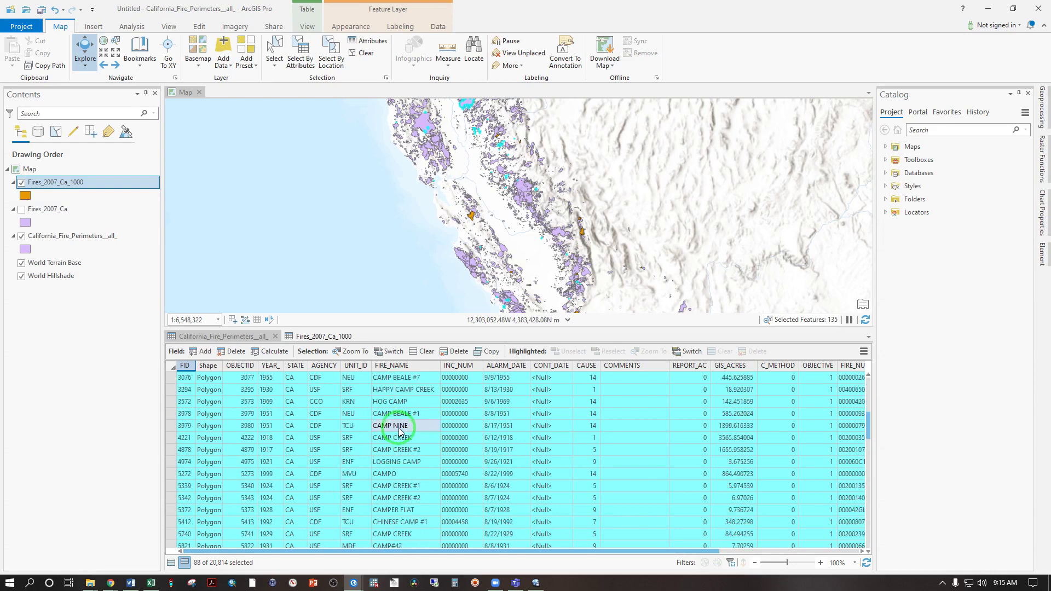
{"action": "scroll", "coordinate": [398, 429], "scroll_direction": "down", "scroll_amount": 6}
{"action": "left_click", "coordinate": [397, 429]}
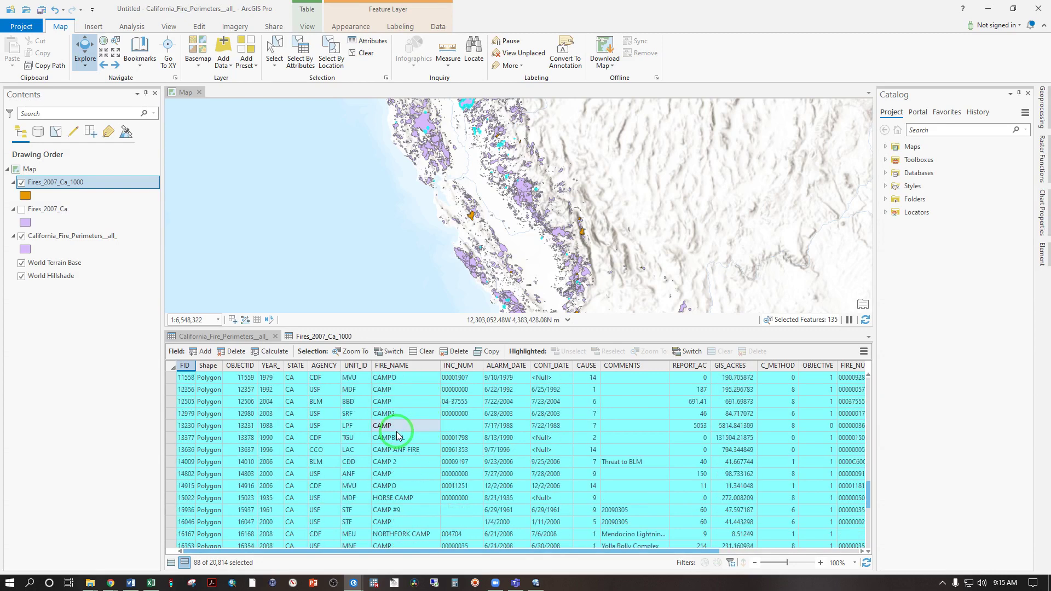
{"action": "scroll", "coordinate": [397, 432], "scroll_direction": "down", "scroll_amount": 10}
{"action": "left_click", "coordinate": [494, 524]}
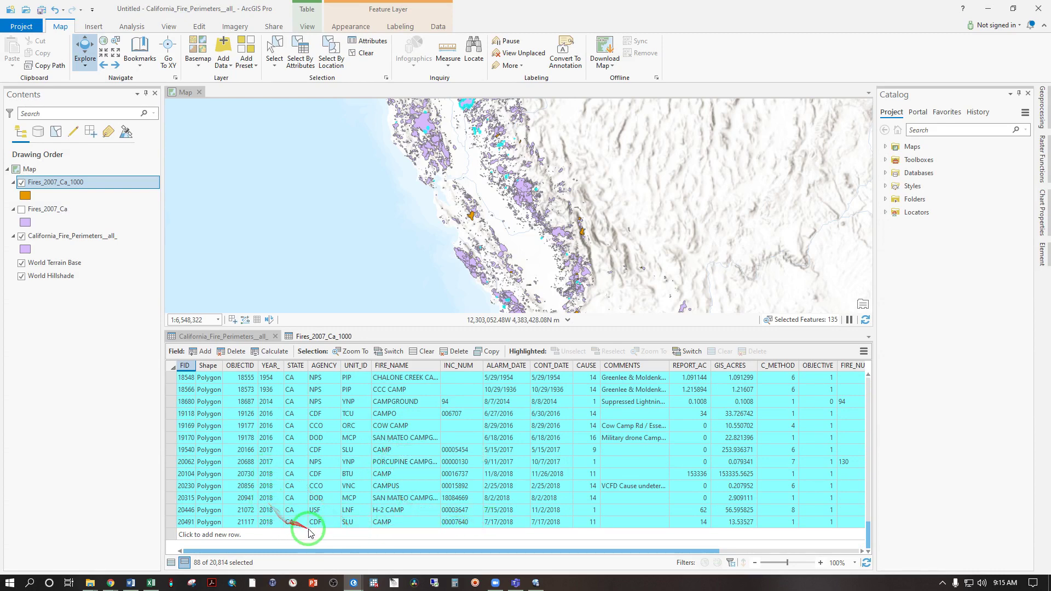
{"action": "left_click_drag", "start_coordinate": [328, 550], "coordinate": [371, 551]}
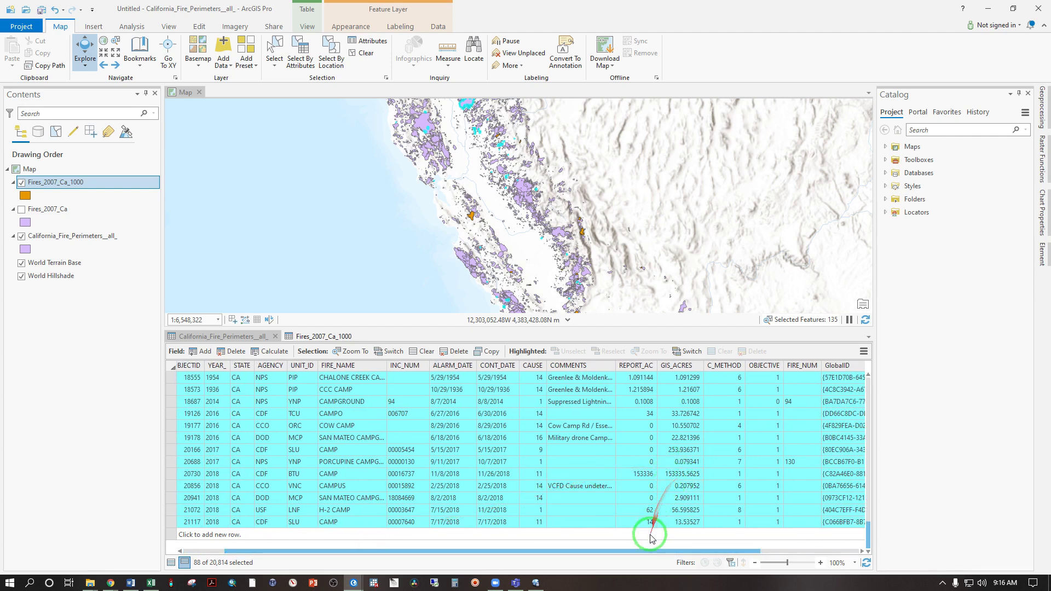
{"action": "left_click_drag", "start_coordinate": [649, 551], "coordinate": [432, 551]}
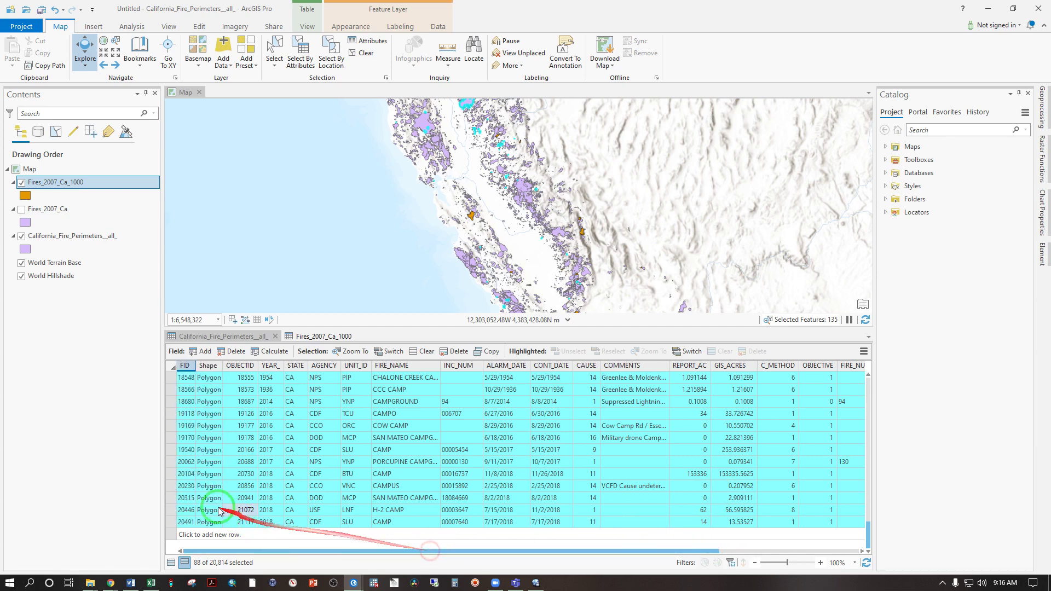
{"action": "left_click", "coordinate": [169, 473]}
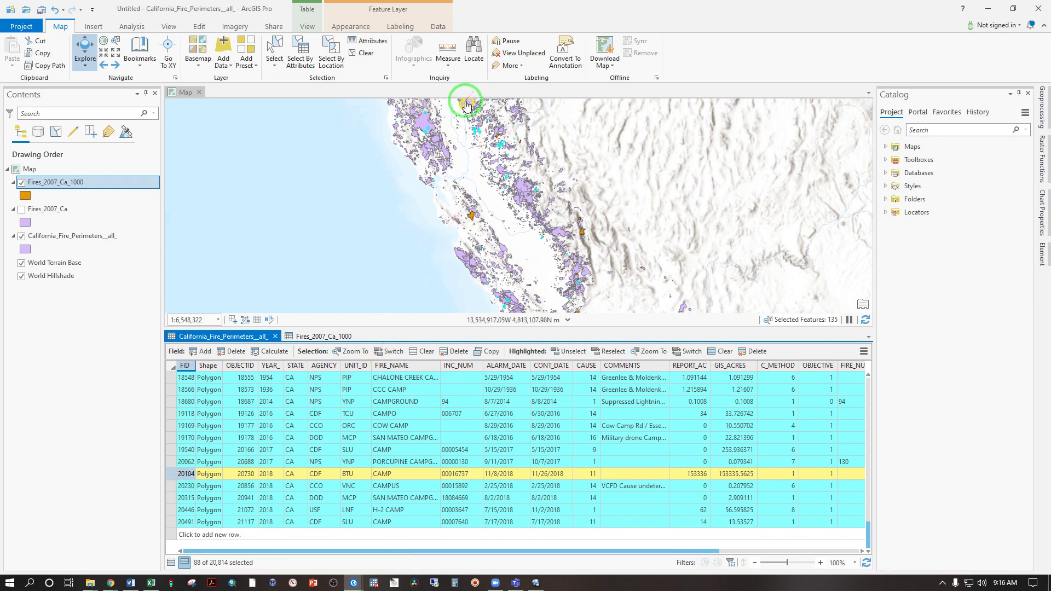
{"action": "right_click", "coordinate": [170, 472]}
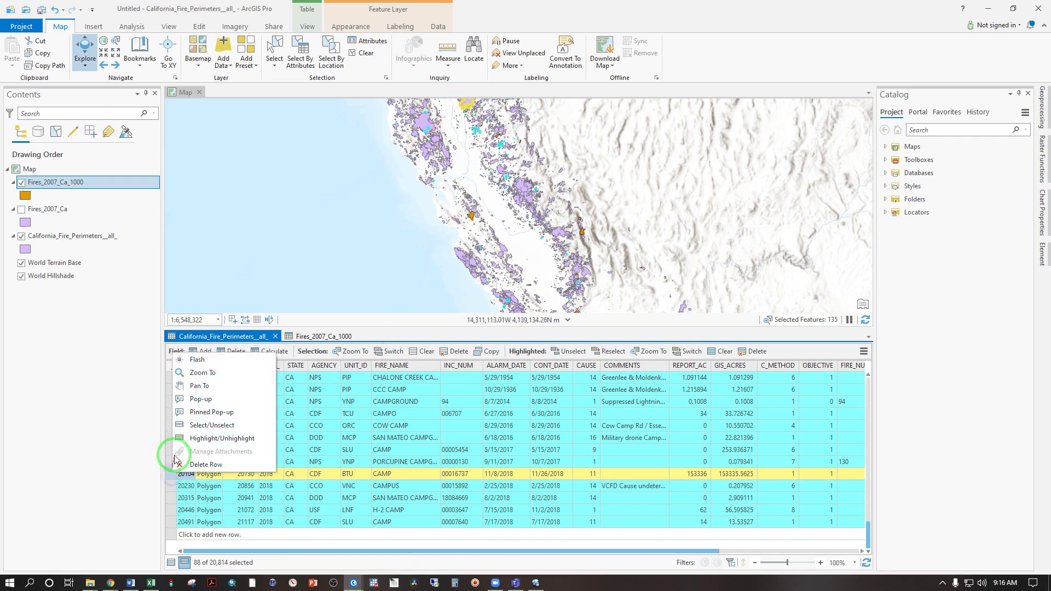
{"action": "left_click", "coordinate": [200, 376]}
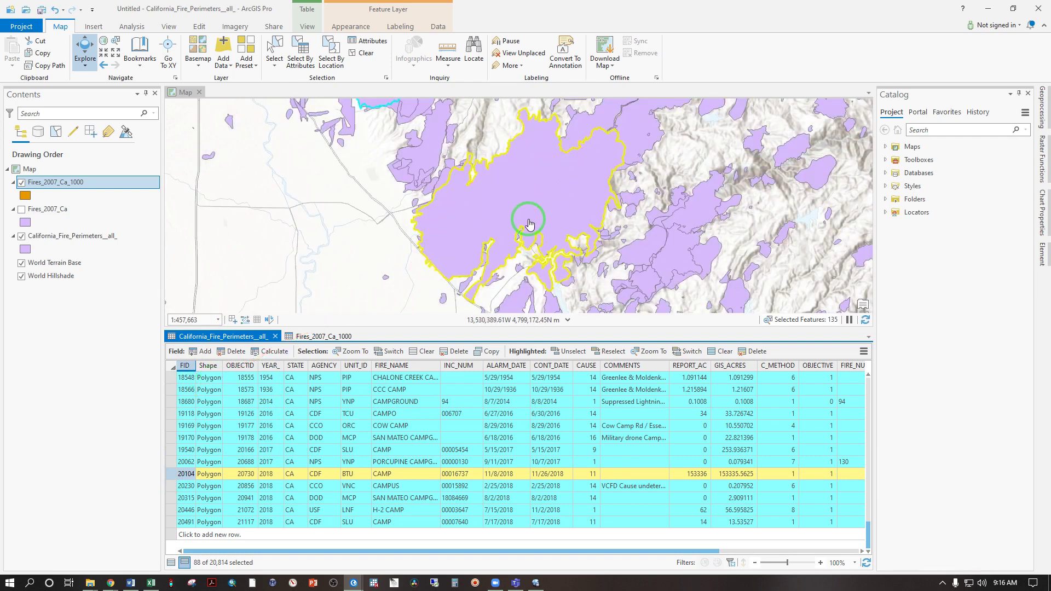
{"action": "left_click", "coordinate": [492, 512]}
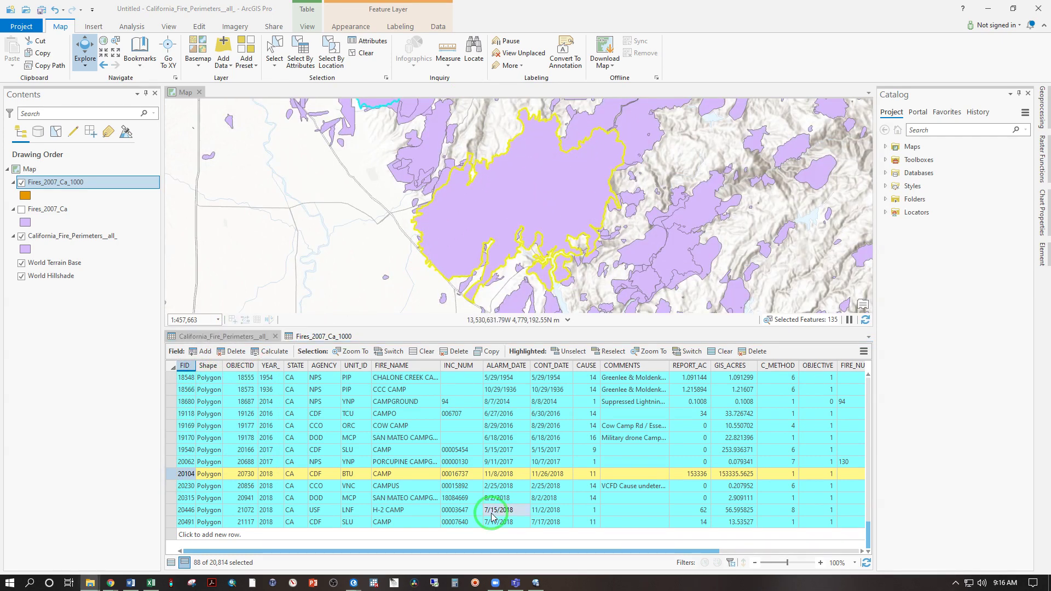
{"action": "left_click", "coordinate": [400, 425]}
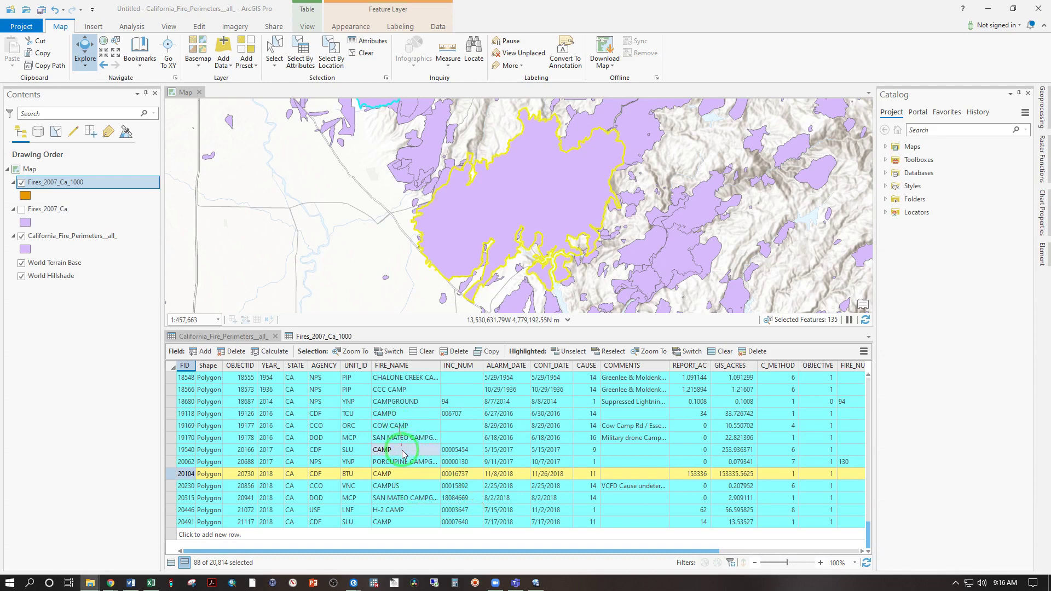
{"action": "left_click", "coordinate": [387, 487]}
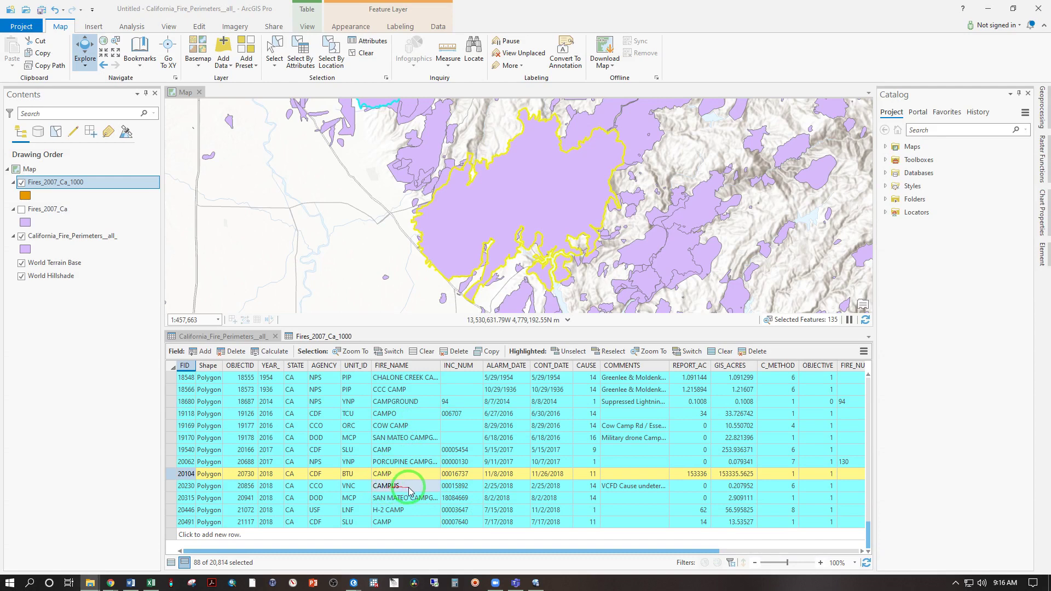
{"action": "left_click", "coordinate": [395, 519]}
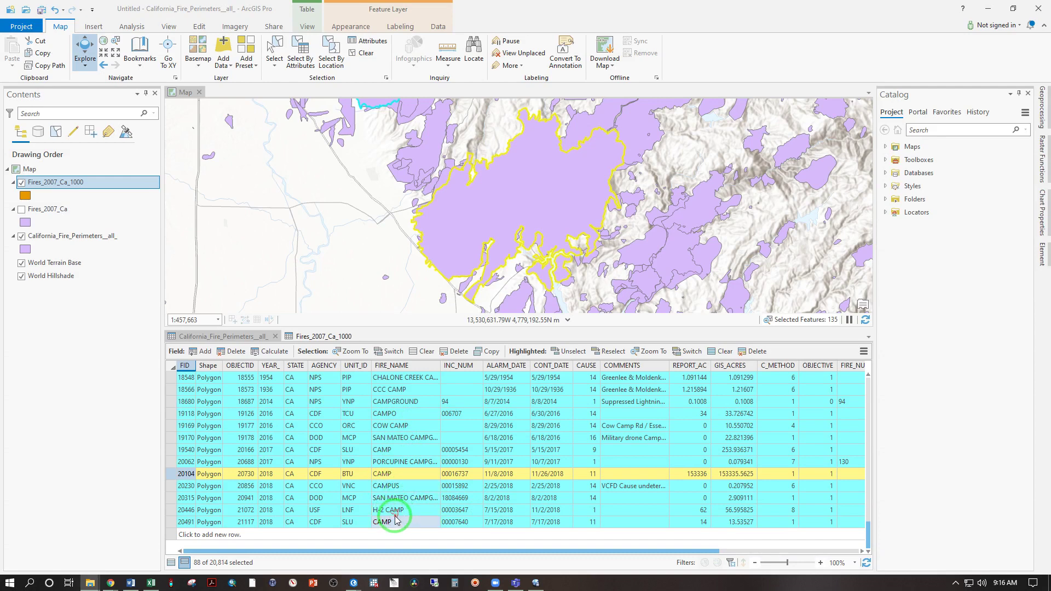
{"action": "scroll", "coordinate": [397, 517], "scroll_direction": "up", "scroll_amount": 4}
{"action": "left_click", "coordinate": [398, 473]}
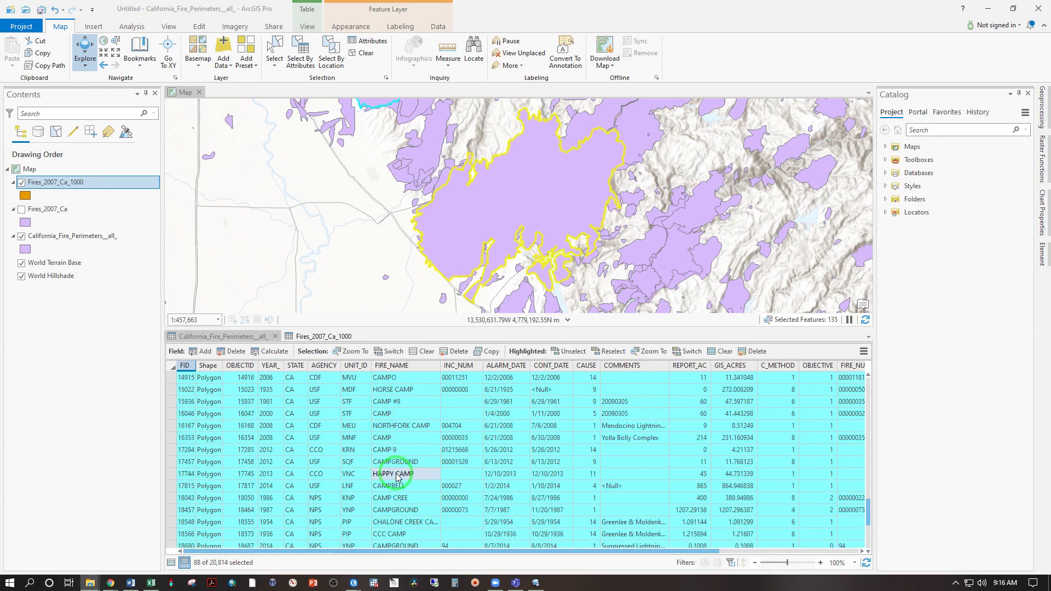
{"action": "scroll", "coordinate": [399, 435], "scroll_direction": "up", "scroll_amount": 1}
{"action": "left_click", "coordinate": [399, 437]}
{"action": "scroll", "coordinate": [399, 431], "scroll_direction": "up", "scroll_amount": 3}
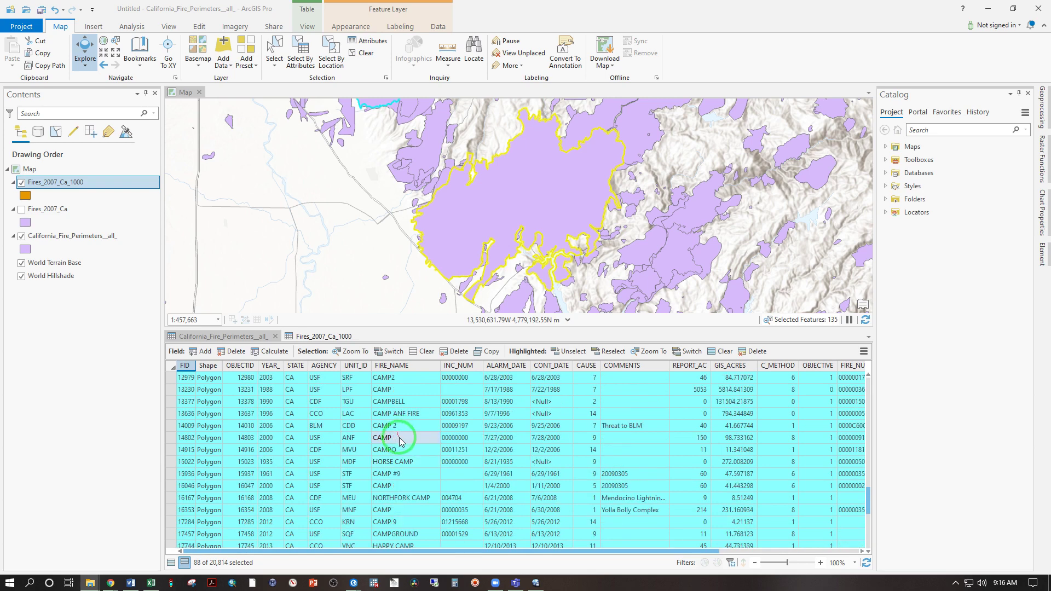
{"action": "left_click", "coordinate": [399, 404]}
{"action": "scroll", "coordinate": [401, 421], "scroll_direction": "up", "scroll_amount": 3}
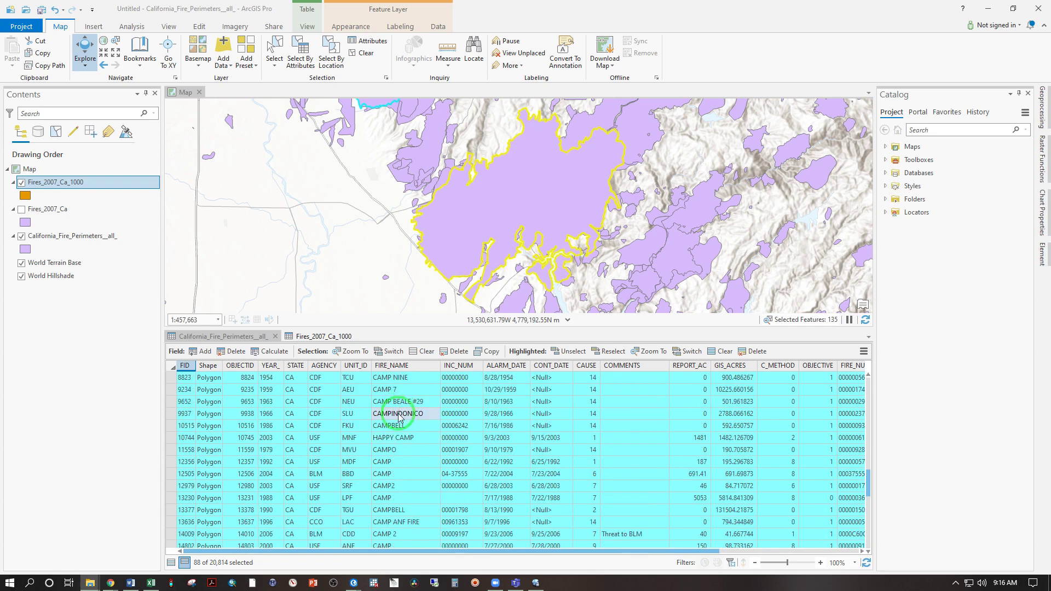
{"action": "left_click", "coordinate": [402, 439]}
{"action": "scroll", "coordinate": [402, 442], "scroll_direction": "up", "scroll_amount": 1}
{"action": "left_click", "coordinate": [405, 444]}
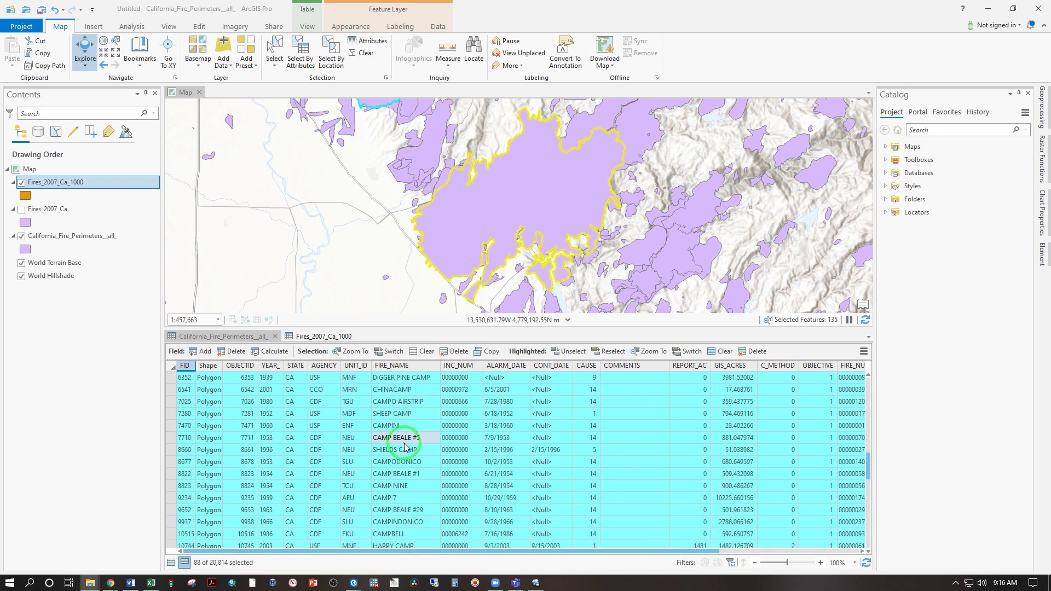
{"action": "scroll", "coordinate": [406, 446], "scroll_direction": "up", "scroll_amount": 1}
{"action": "left_click", "coordinate": [405, 419]}
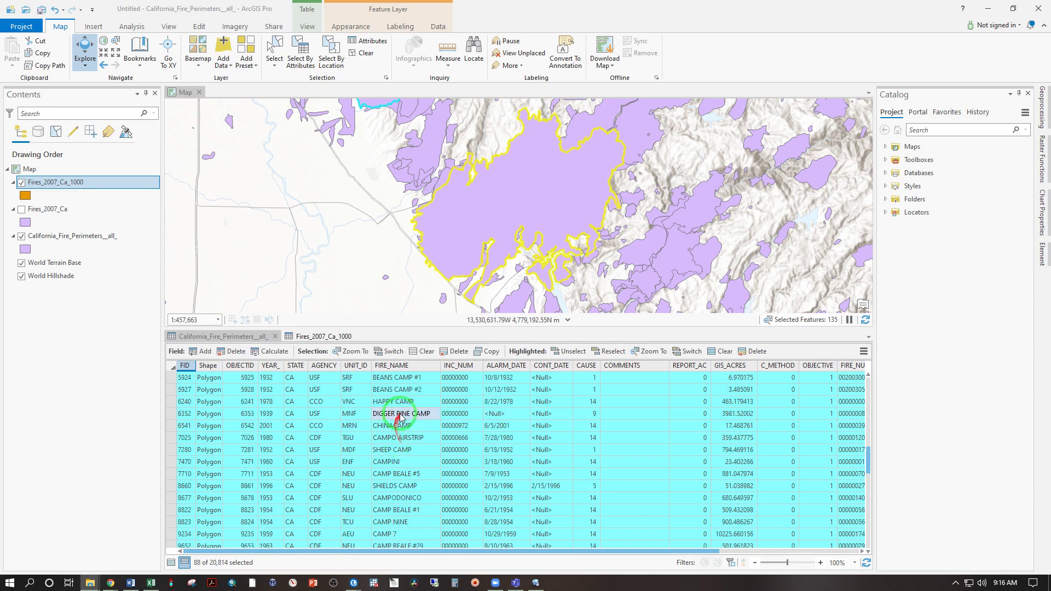
{"action": "scroll", "coordinate": [406, 421], "scroll_direction": "up", "scroll_amount": 1}
{"action": "left_click", "coordinate": [405, 441]}
{"action": "scroll", "coordinate": [403, 442], "scroll_direction": "up", "scroll_amount": 5}
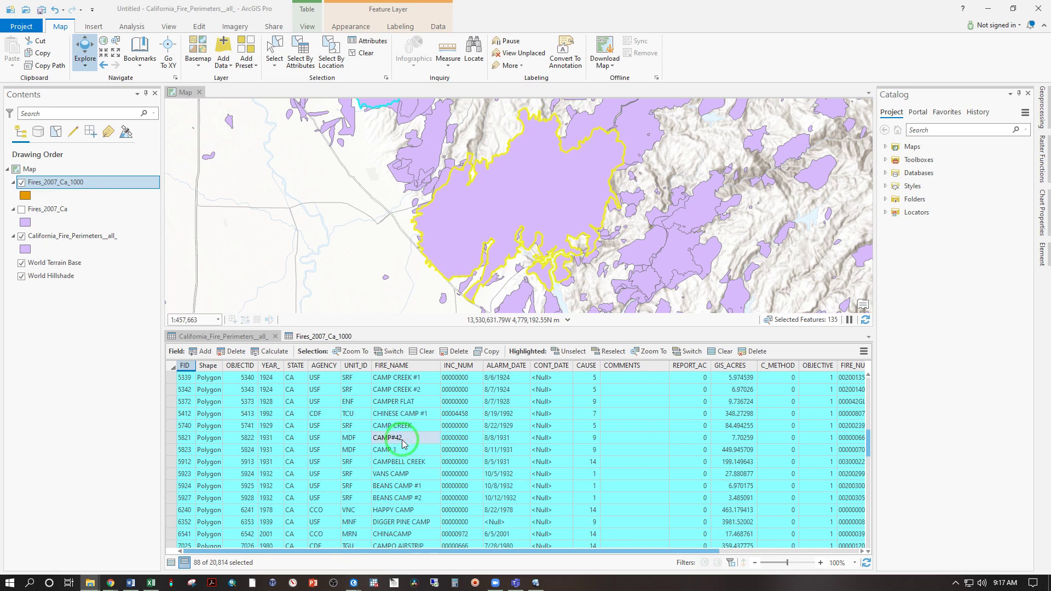
{"action": "left_click", "coordinate": [404, 441]}
{"action": "scroll", "coordinate": [403, 443], "scroll_direction": "up", "scroll_amount": 4}
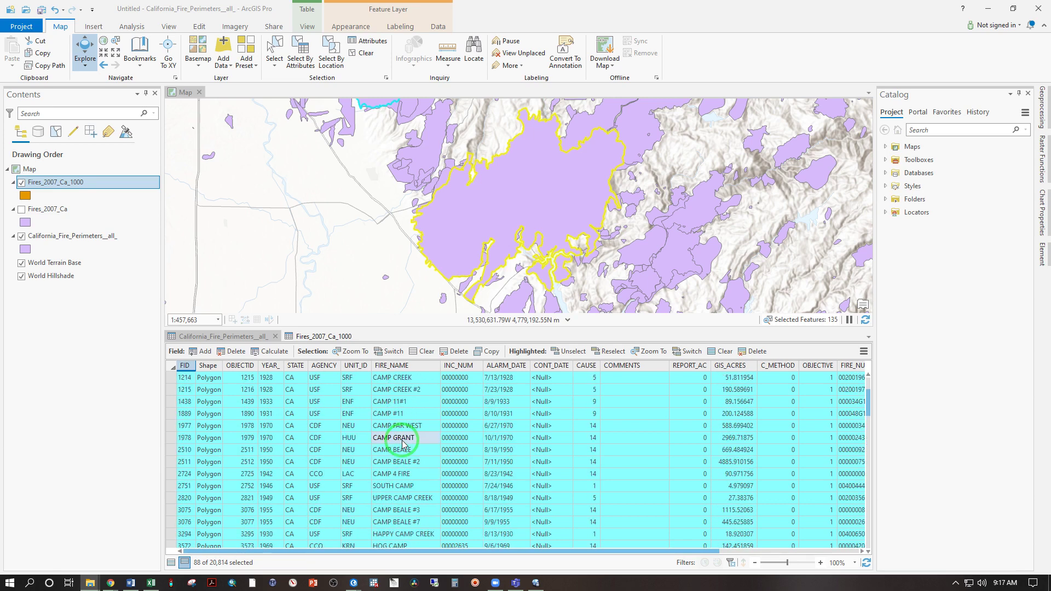
{"action": "scroll", "coordinate": [403, 443], "scroll_direction": "up", "scroll_amount": 2}
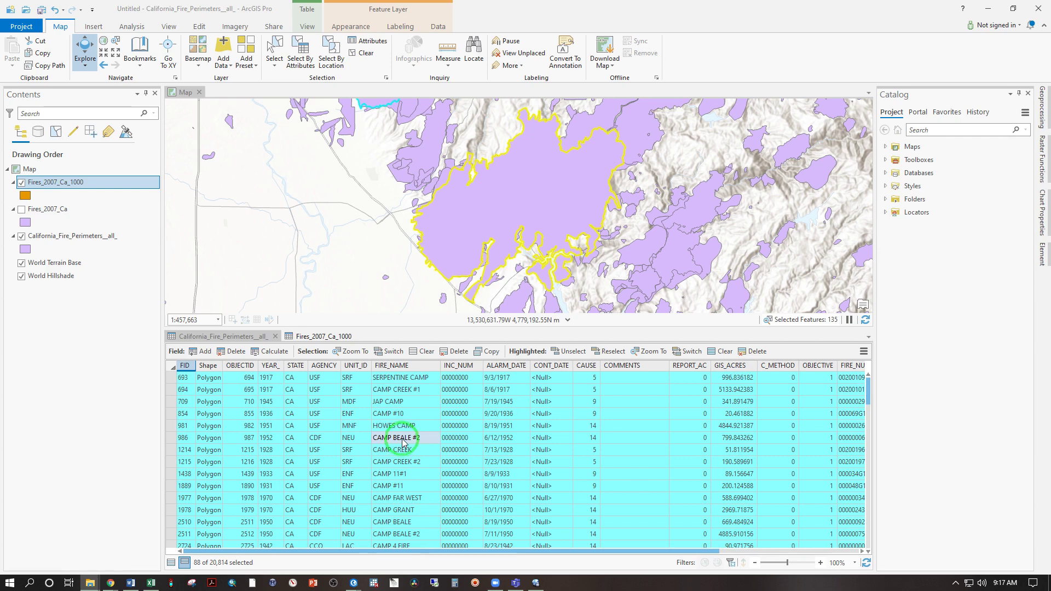
Step: Zoom the map to the JAP CAMP fire record
{"action": "left_click", "coordinate": [171, 402]}
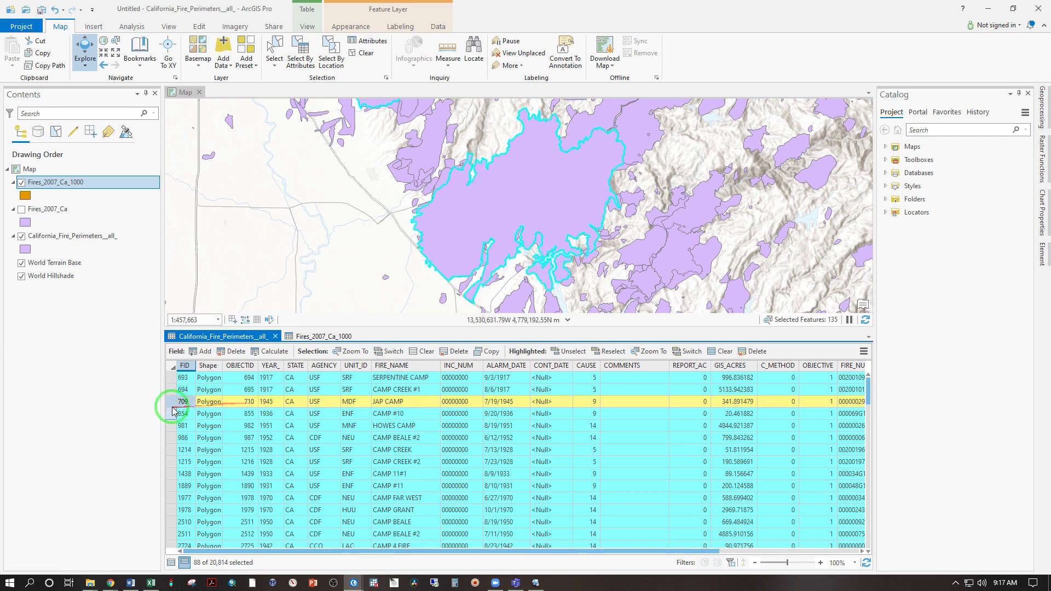
{"action": "right_click", "coordinate": [174, 404]}
{"action": "left_click", "coordinate": [199, 426]}
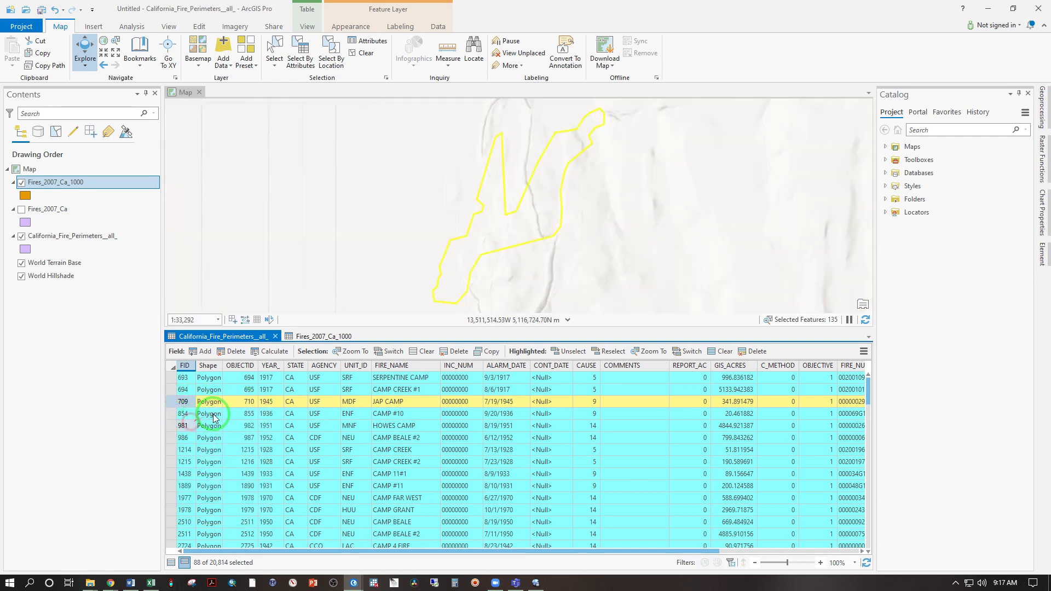
{"action": "scroll", "coordinate": [534, 226], "scroll_direction": "down", "scroll_amount": 2}
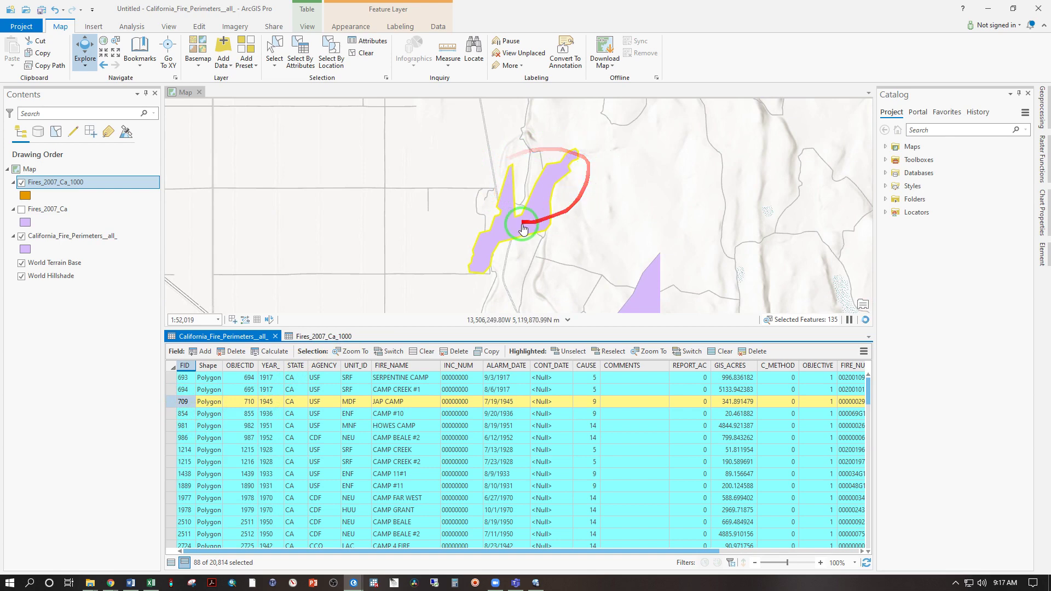
Step: Switch the basemap to Imagery and hide the full California_Fire_Perimeters layer
{"action": "left_click", "coordinate": [208, 71]}
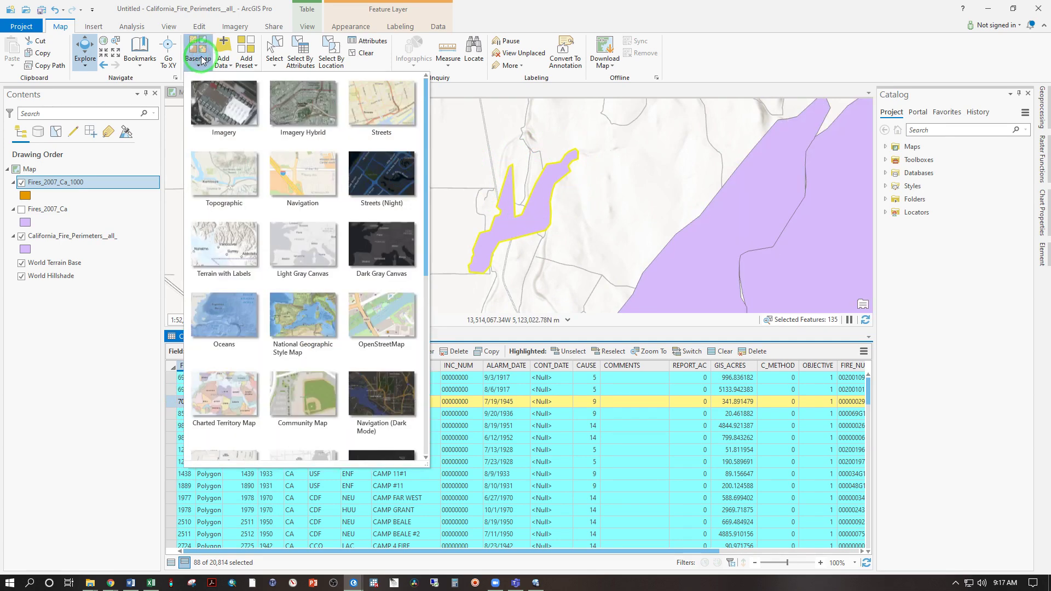
{"action": "left_click", "coordinate": [211, 102]}
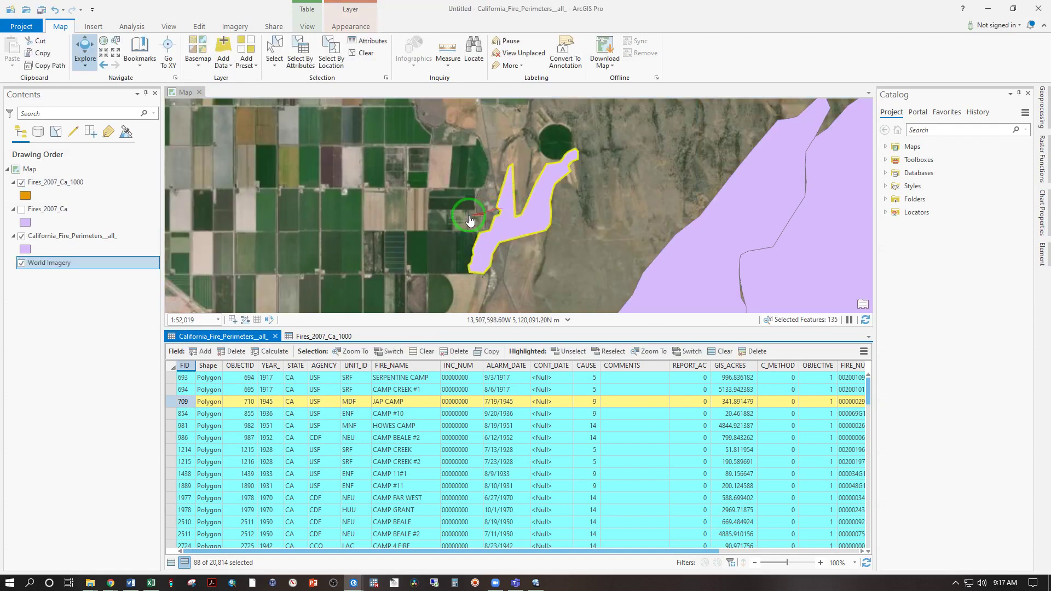
{"action": "left_click_drag", "start_coordinate": [470, 220], "coordinate": [542, 202]}
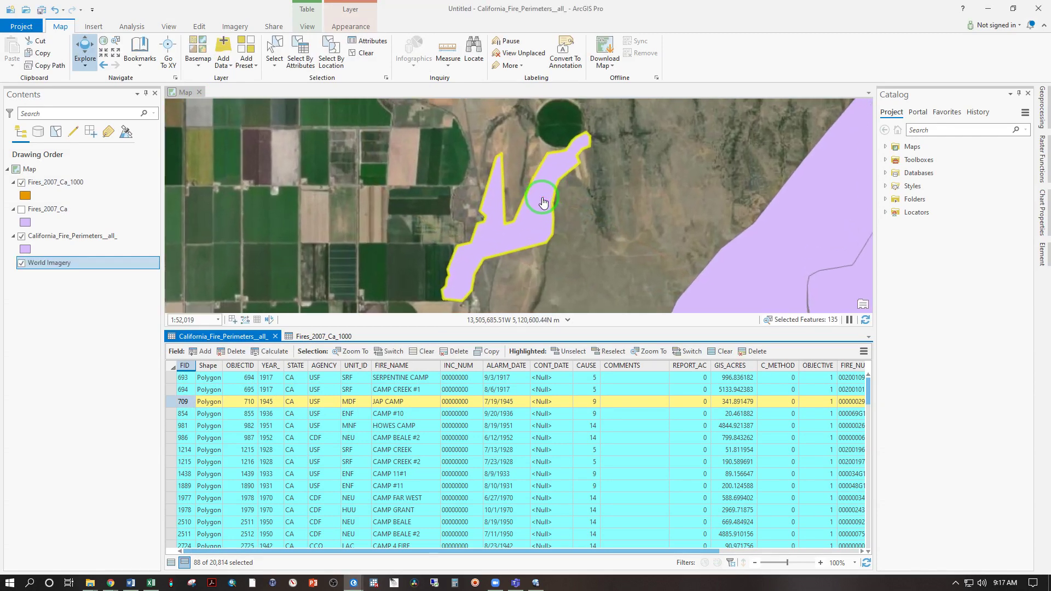
{"action": "scroll", "coordinate": [543, 203], "scroll_direction": "up", "scroll_amount": 2}
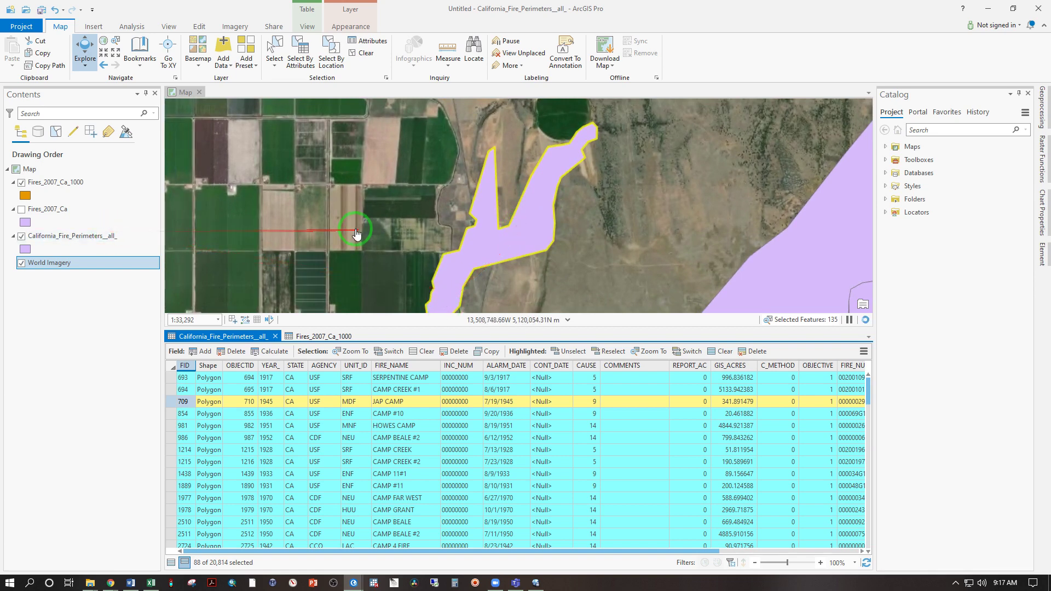
{"action": "left_click", "coordinate": [22, 236]}
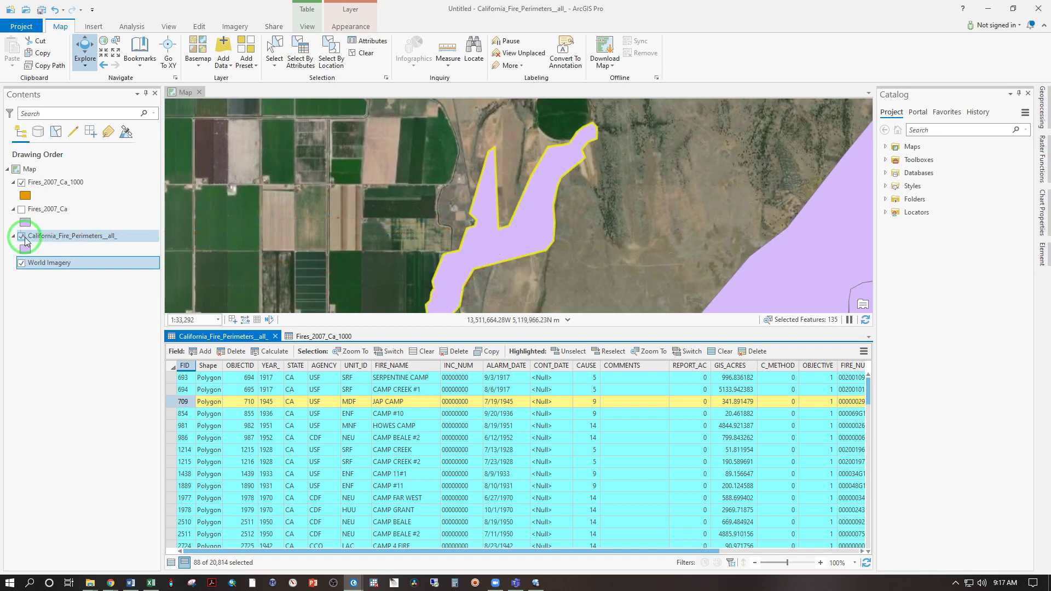
{"action": "left_click", "coordinate": [22, 235]}
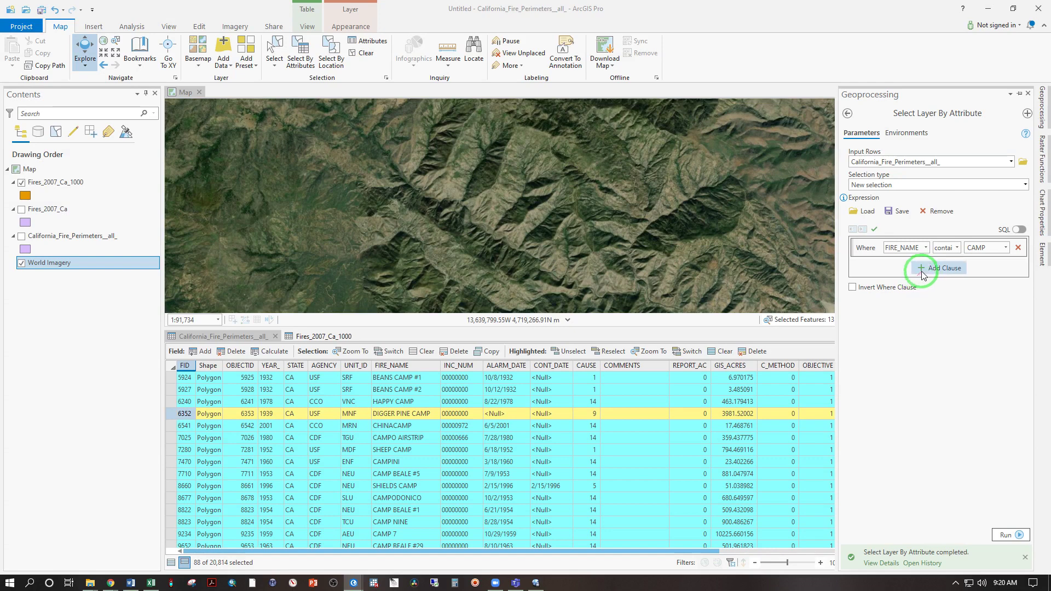
Step: Add an And clause GIS_ACRES greater than 100000 and run it, leaving CAMPBELL and CAMP selected
{"action": "left_click", "coordinate": [921, 269]}
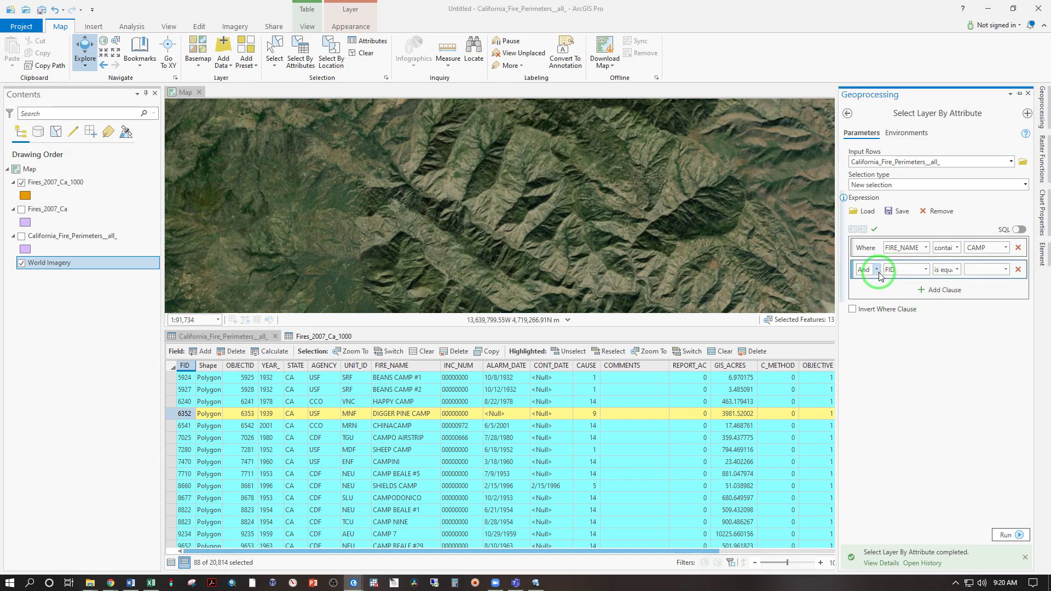
{"action": "left_click", "coordinate": [925, 270]}
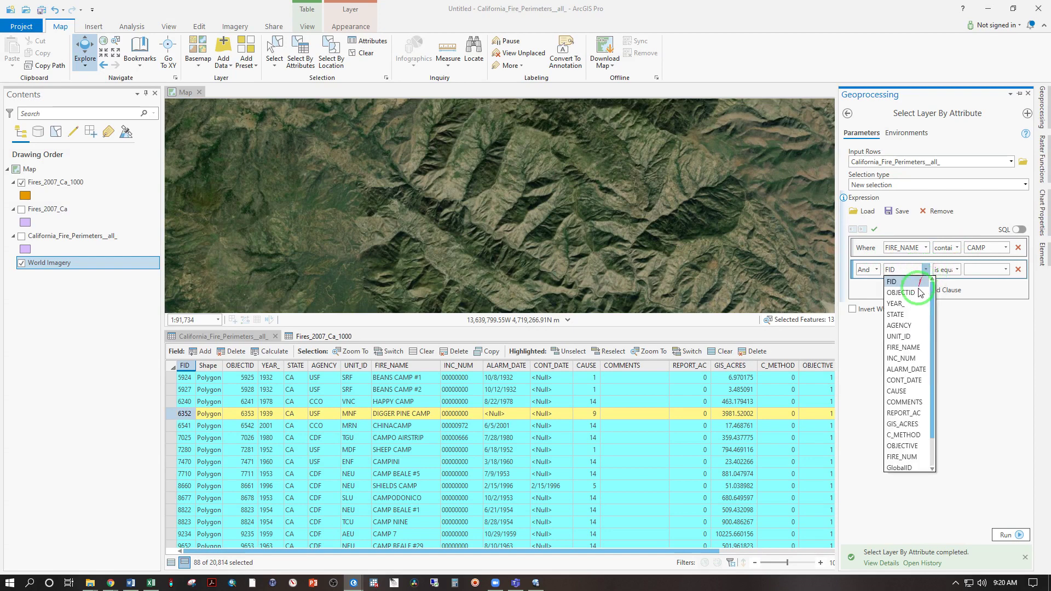
{"action": "left_click", "coordinate": [901, 424]}
{"action": "left_click", "coordinate": [956, 269]}
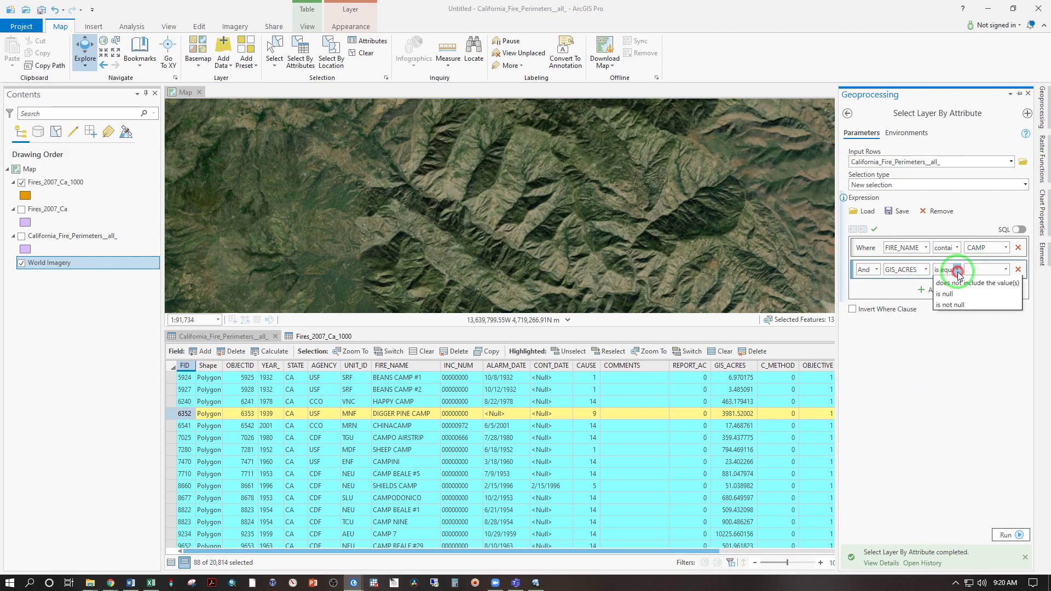
{"action": "left_click", "coordinate": [970, 308]}
{"action": "left_click", "coordinate": [985, 270]}
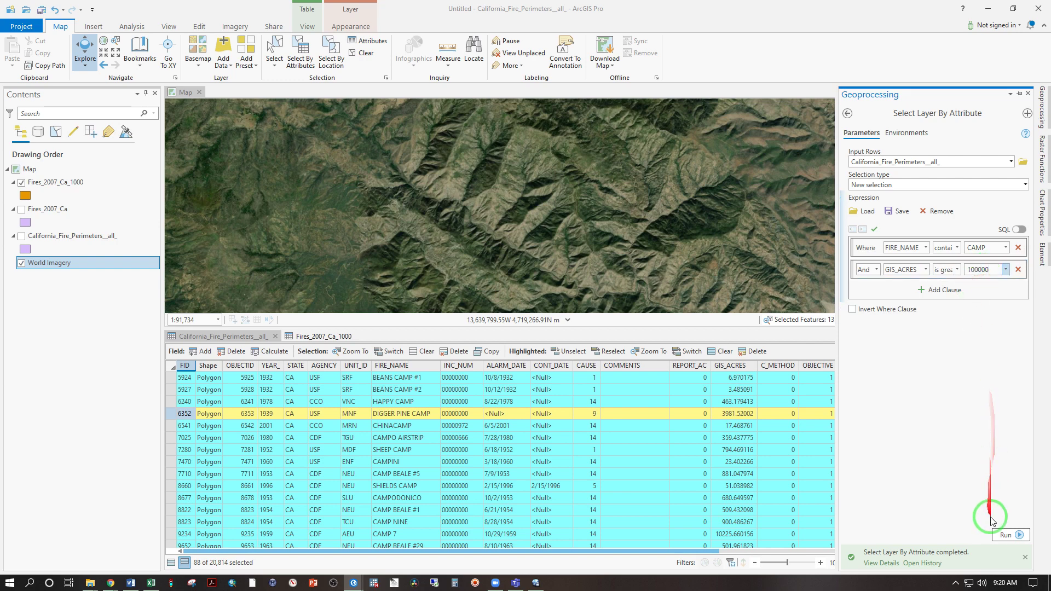
{"action": "left_click", "coordinate": [1005, 535]}
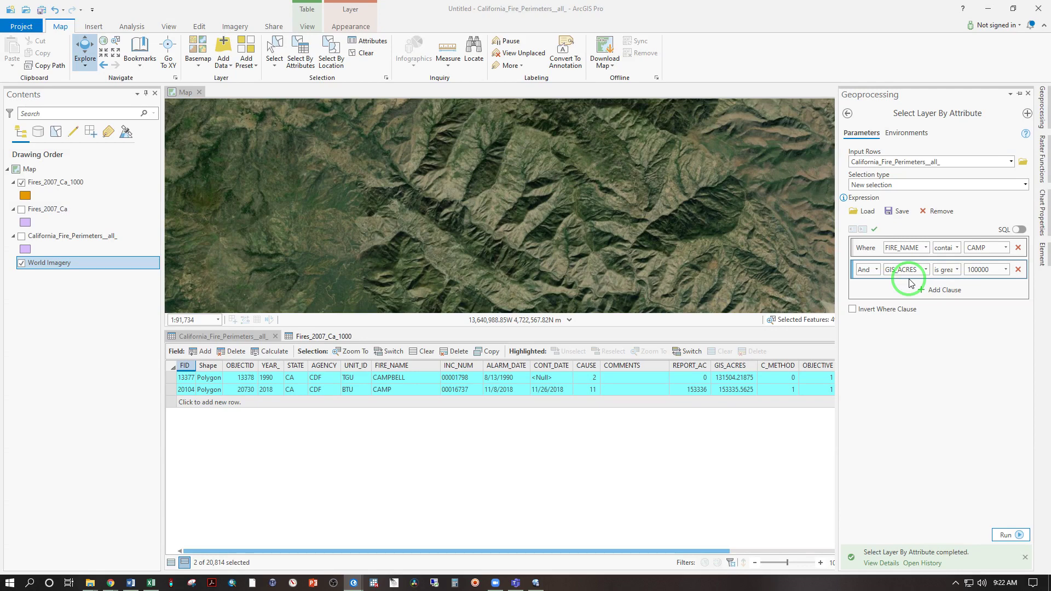
Step: Open and dismiss the GIS_ACRES comparison choices, leaving the operator unchanged
{"action": "left_click", "coordinate": [956, 269]}
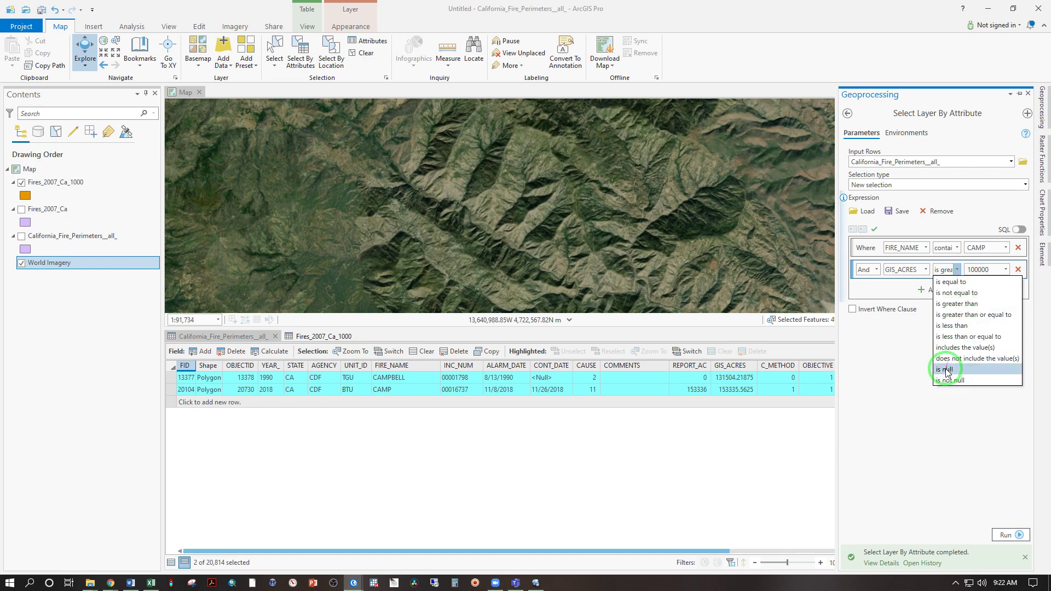
{"action": "left_click", "coordinate": [910, 369]}
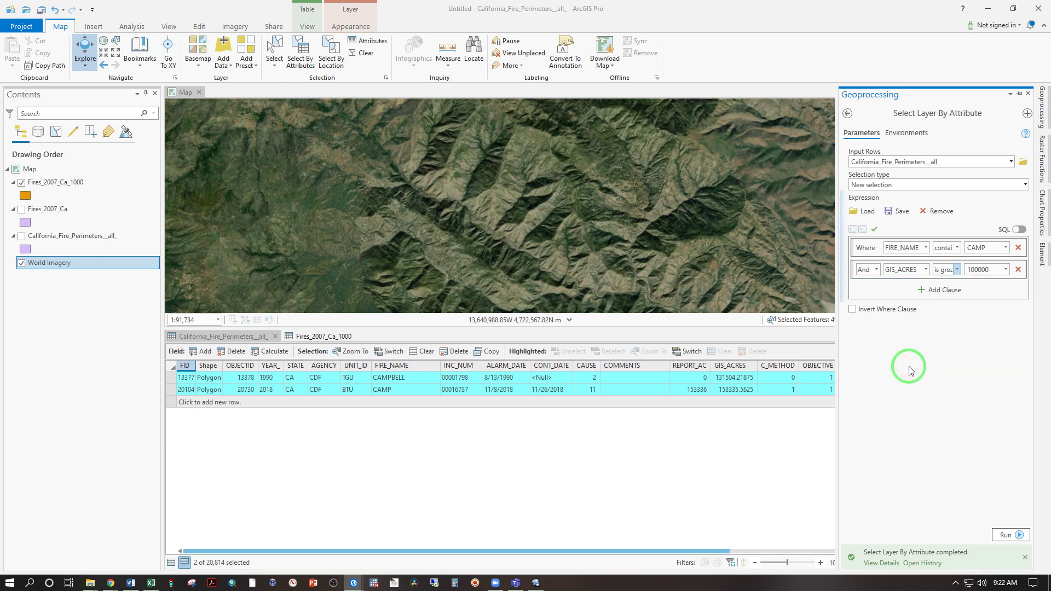